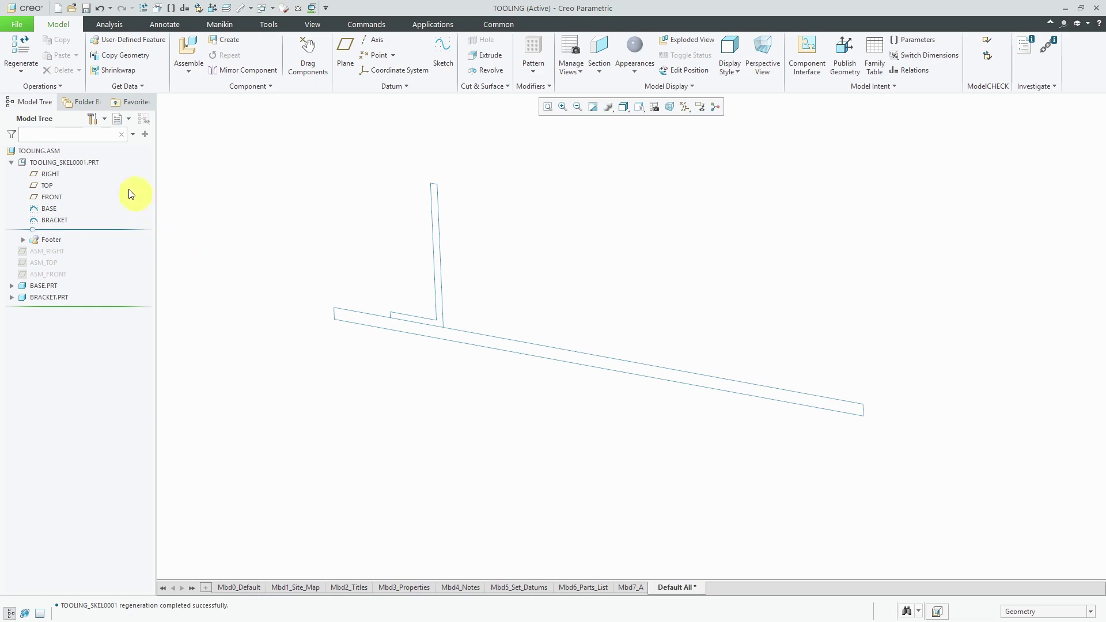
Open TOOLING_SKEL0001.PRT and extrude the BASE sketch symmetrically to a depth of 20
click(82, 163)
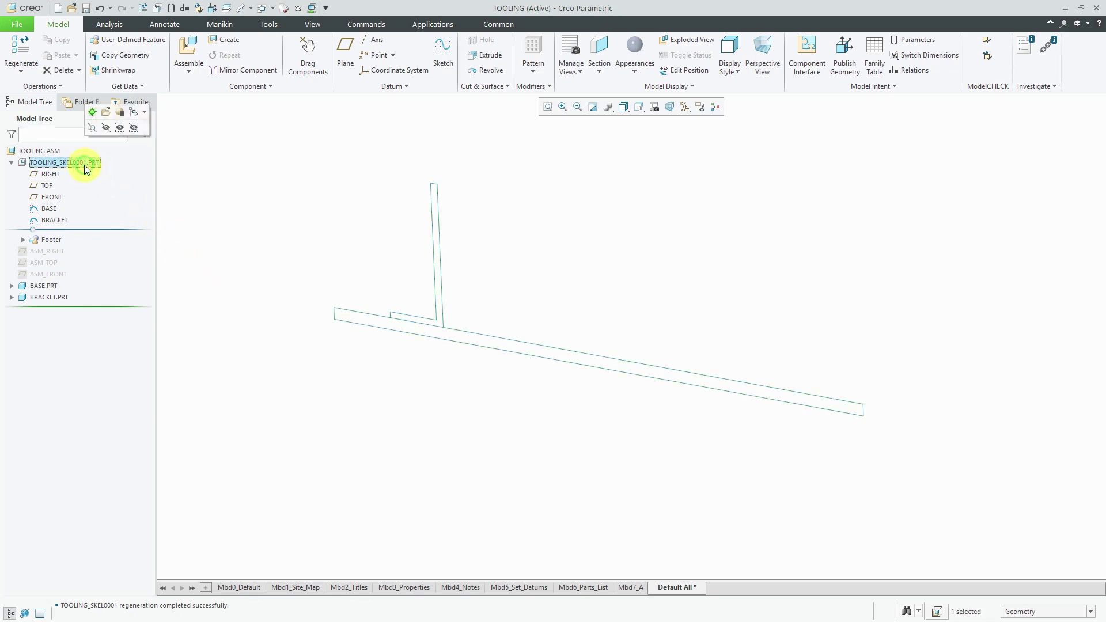
click(106, 112)
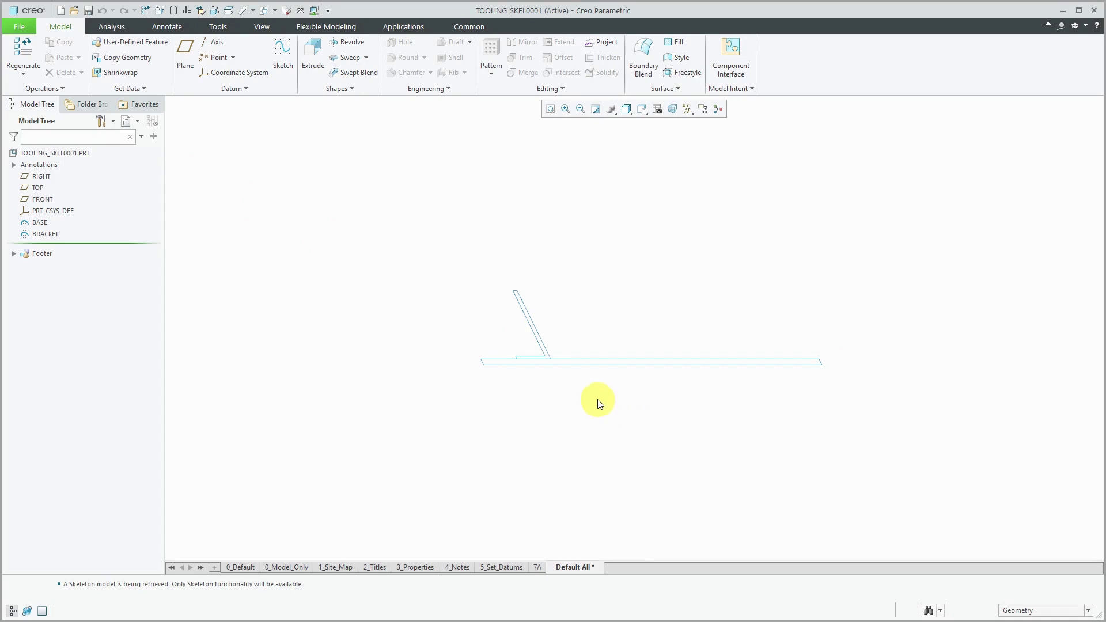
click(585, 367)
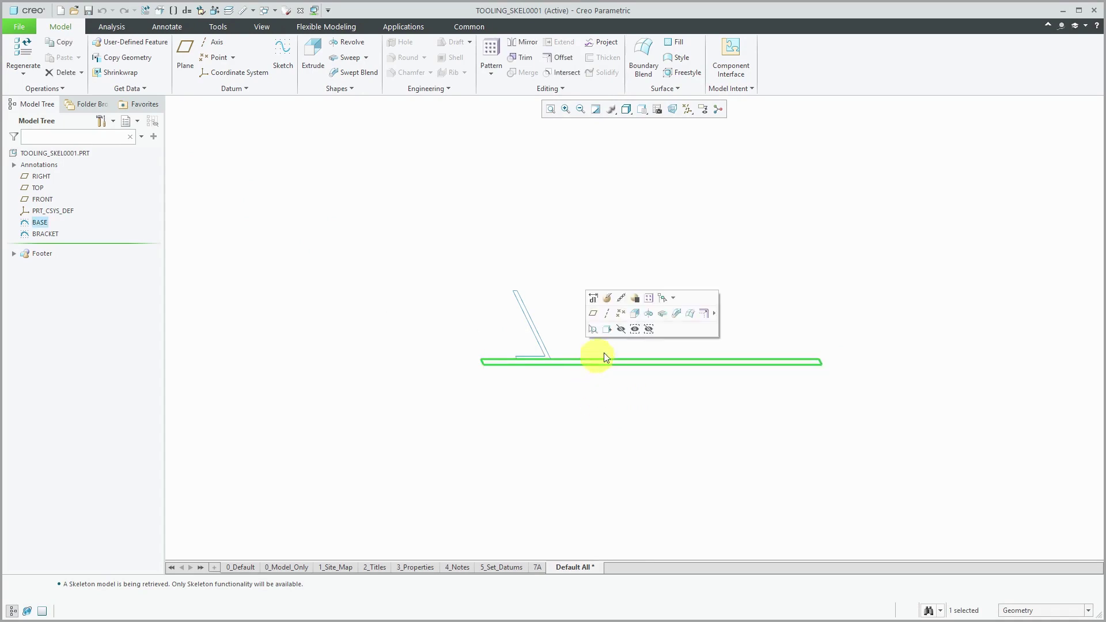
click(636, 314)
scroll(574, 283, down, 3)
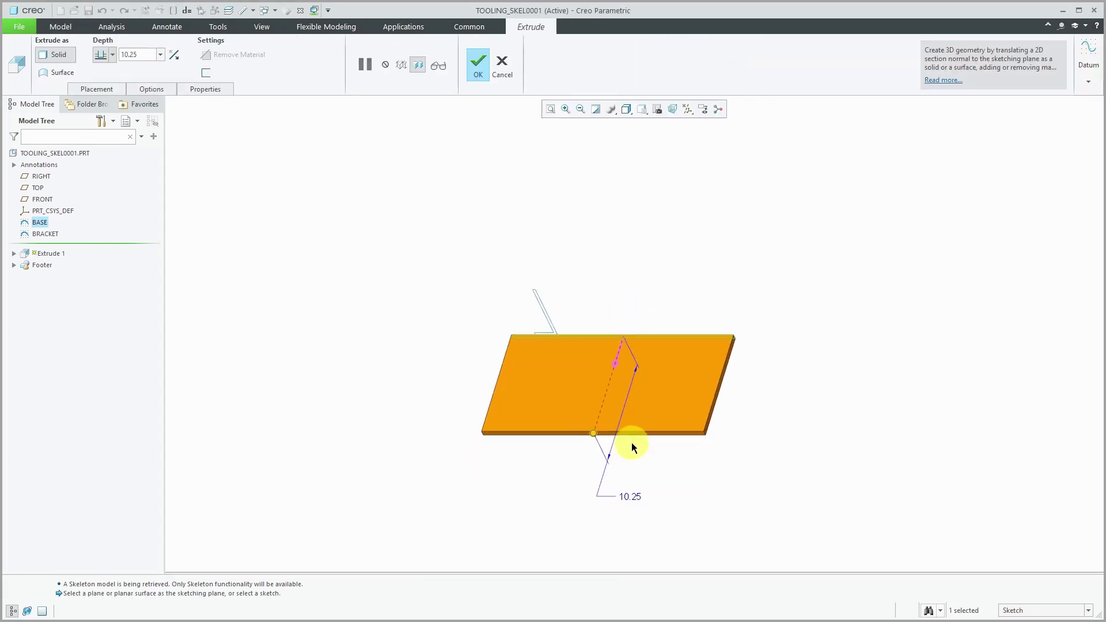
right_click(594, 434)
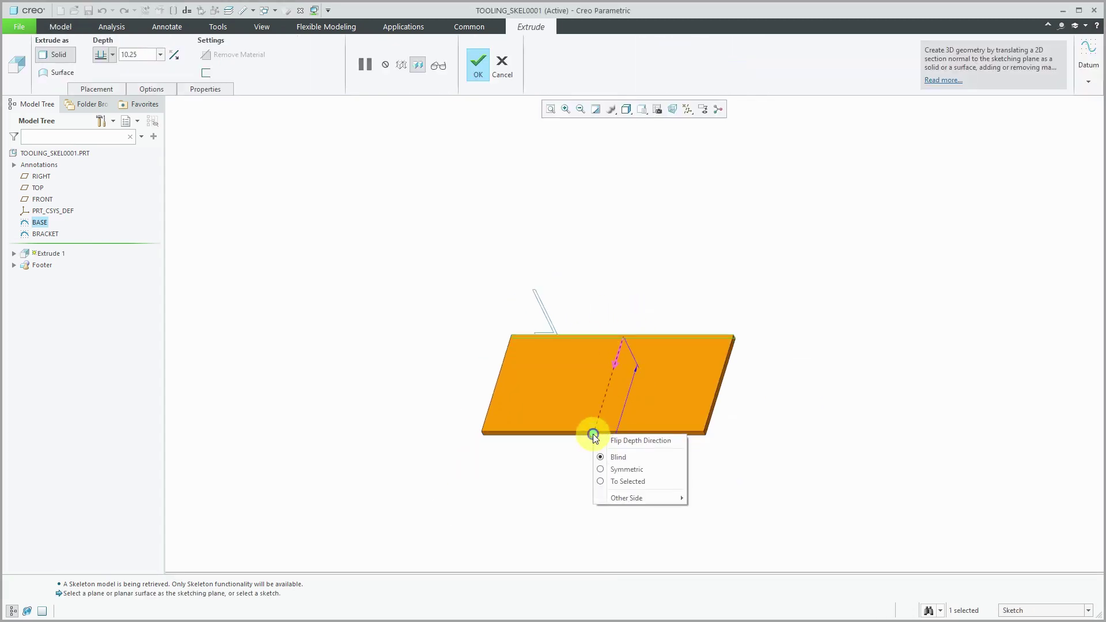
click(618, 471)
double_click(644, 446)
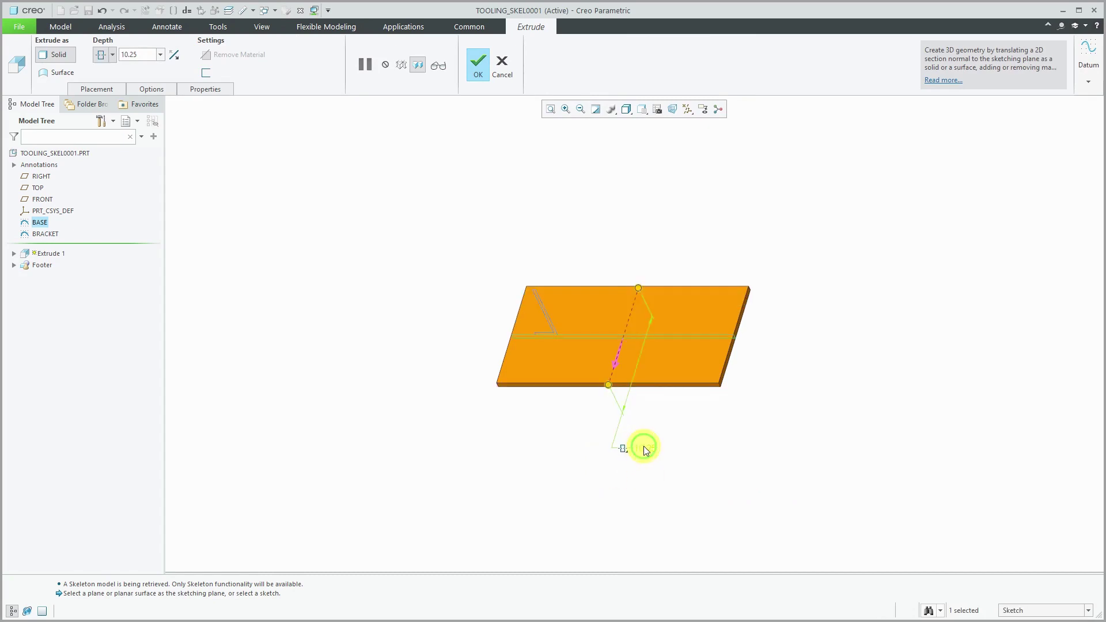
text(20)
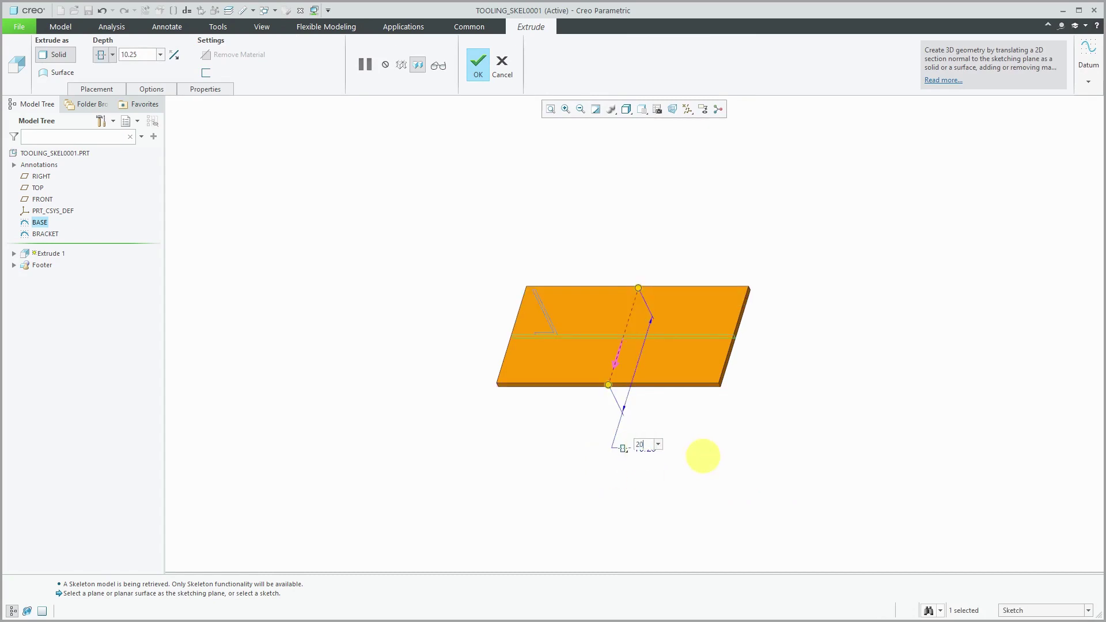
key(Return)
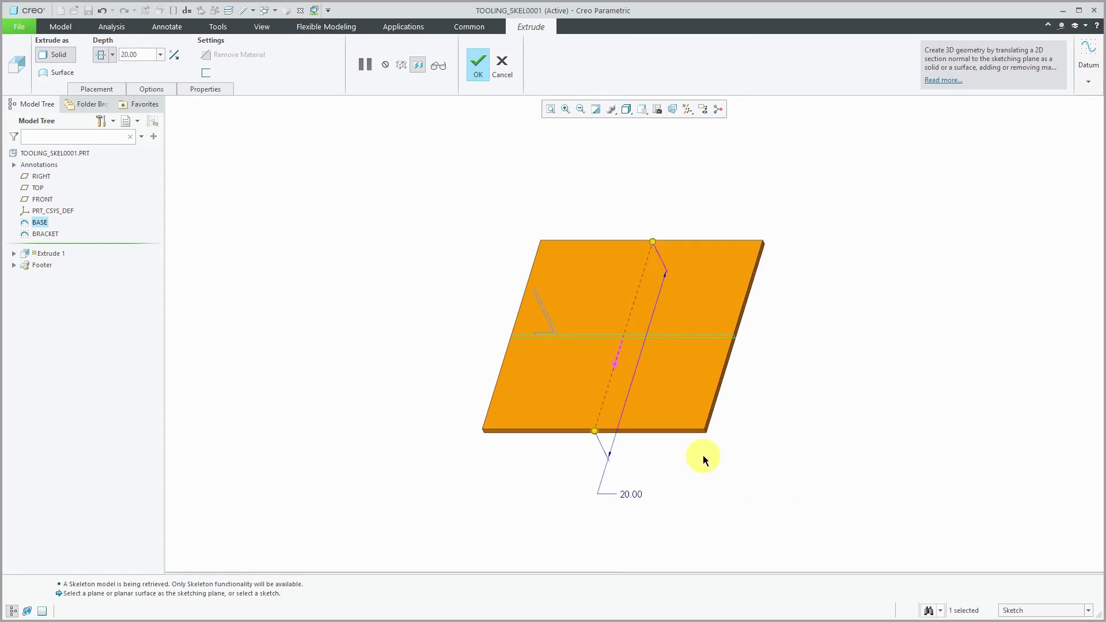
middle_click(366, 331)
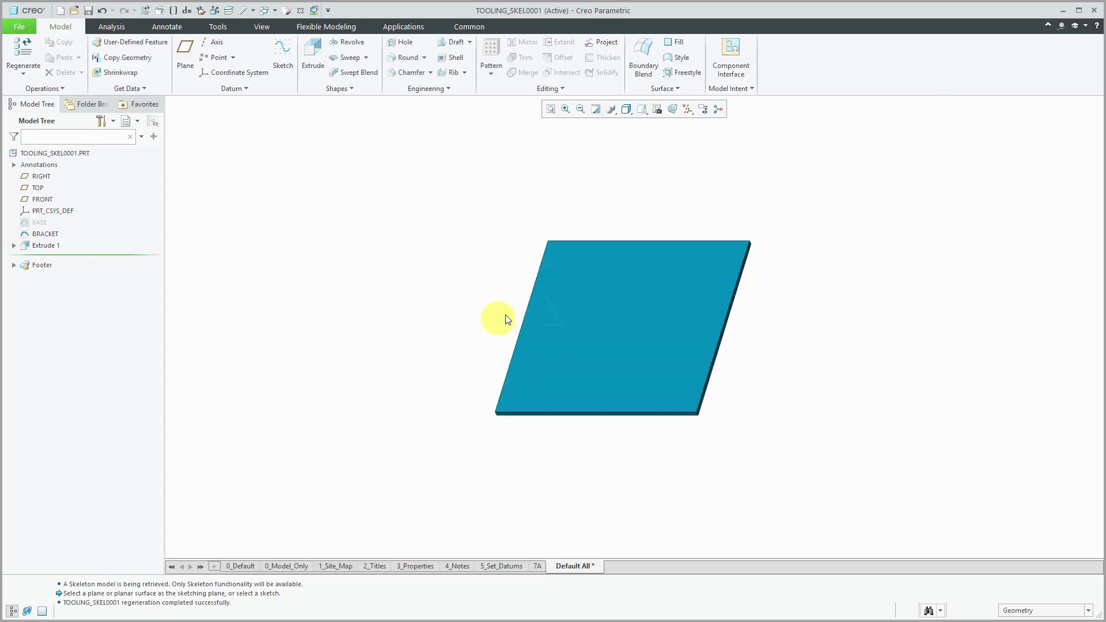
Extrude the BRACKET sketch as a solid with the default 4.00 depth
click(550, 305)
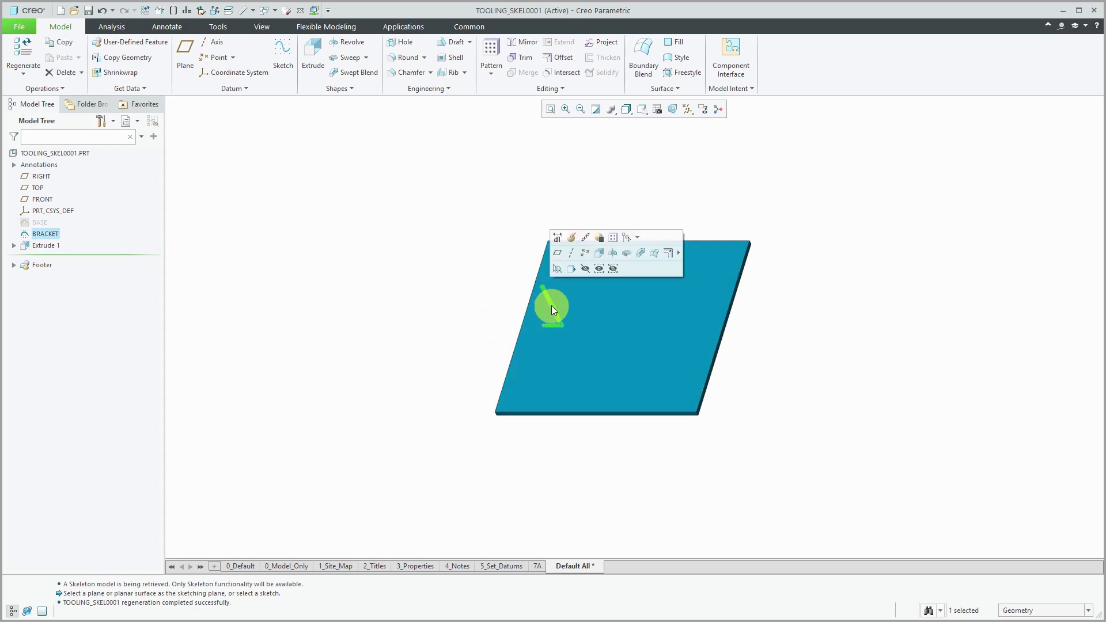
click(597, 253)
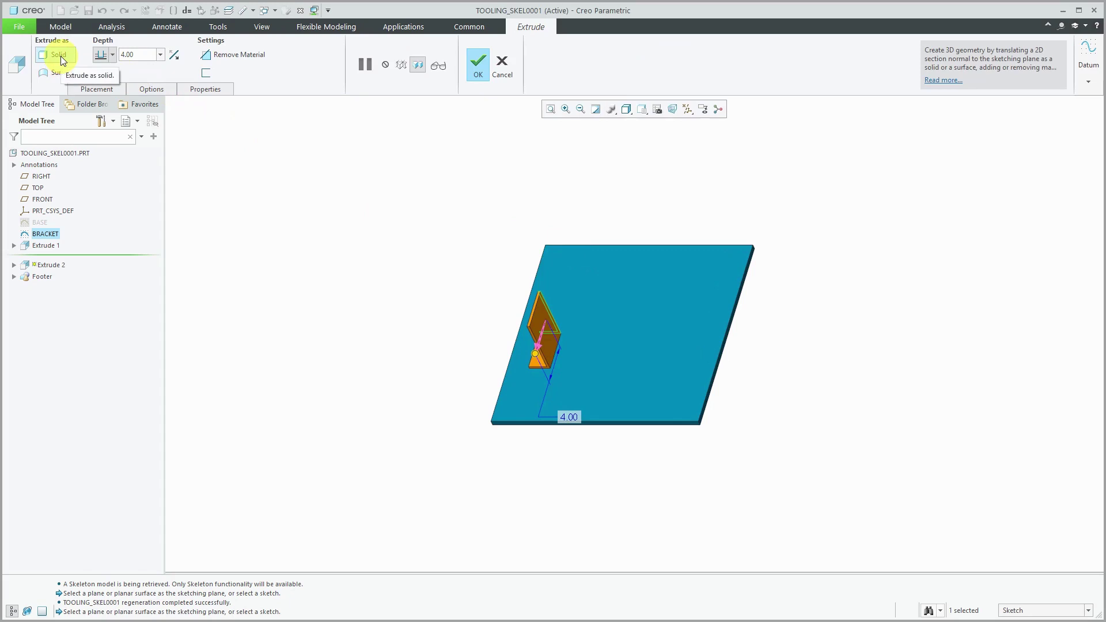
click(476, 66)
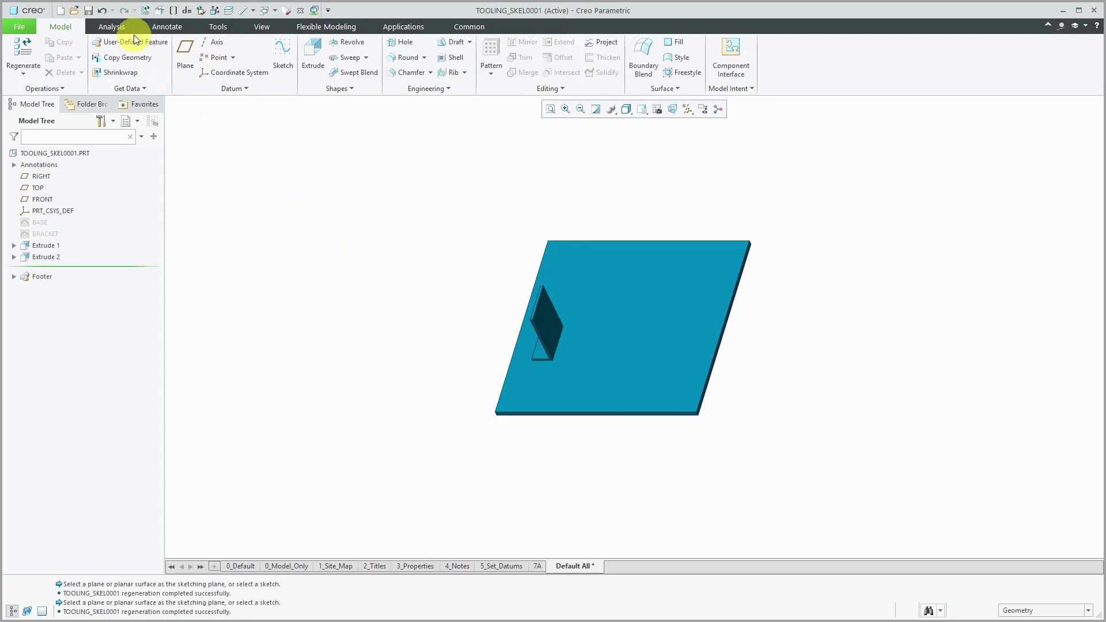
Run Mass Properties on the skeleton part, confirming a volume of 2.0775e+02 mm³
click(118, 29)
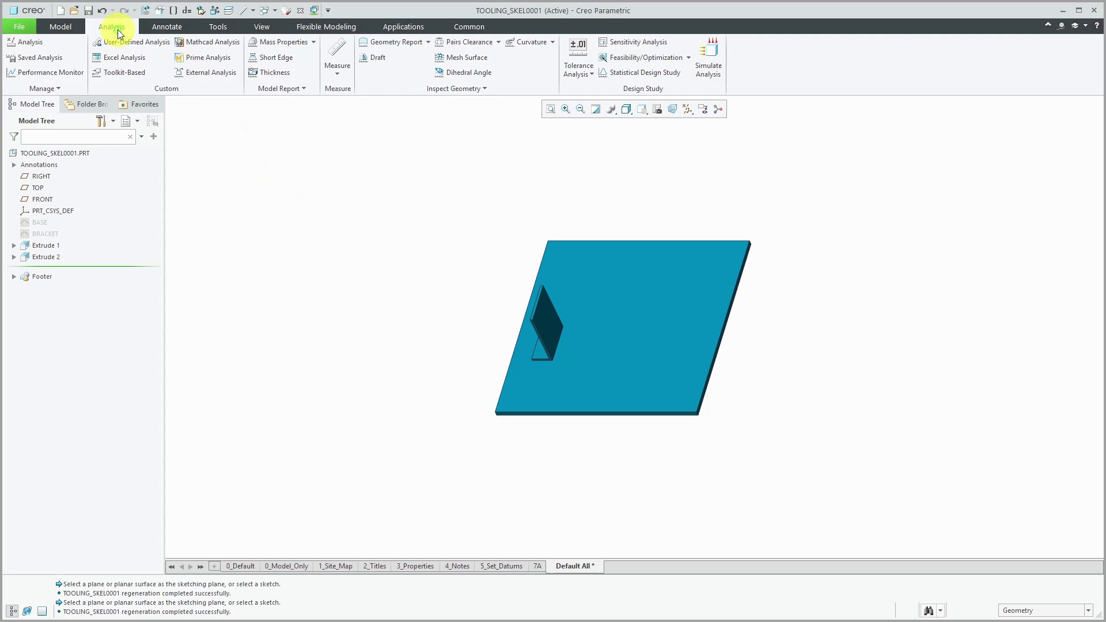
click(282, 43)
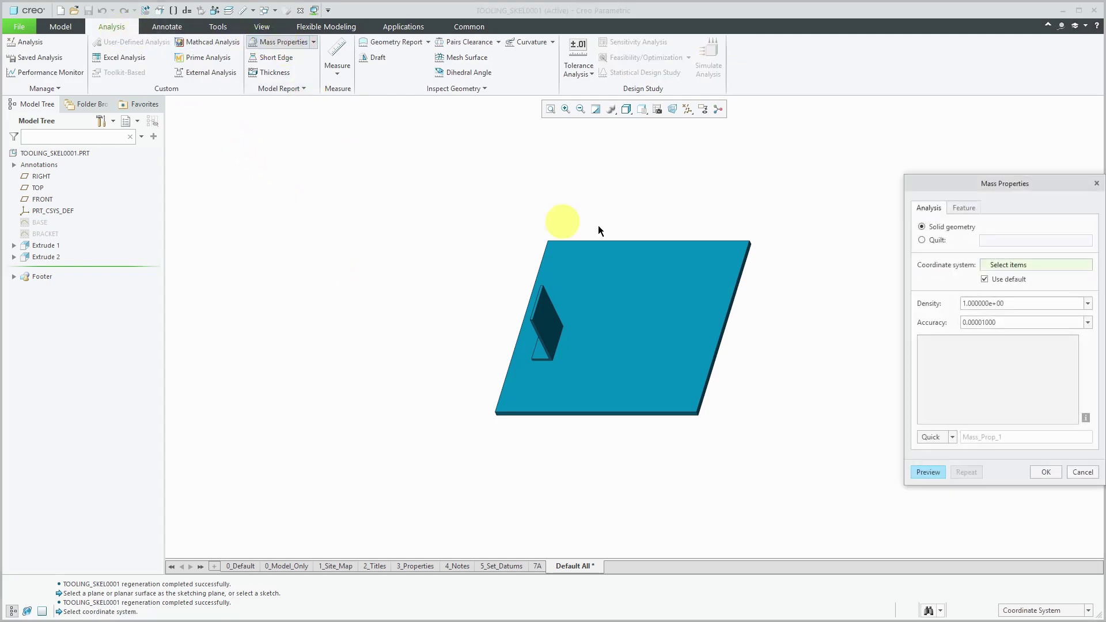
click(929, 473)
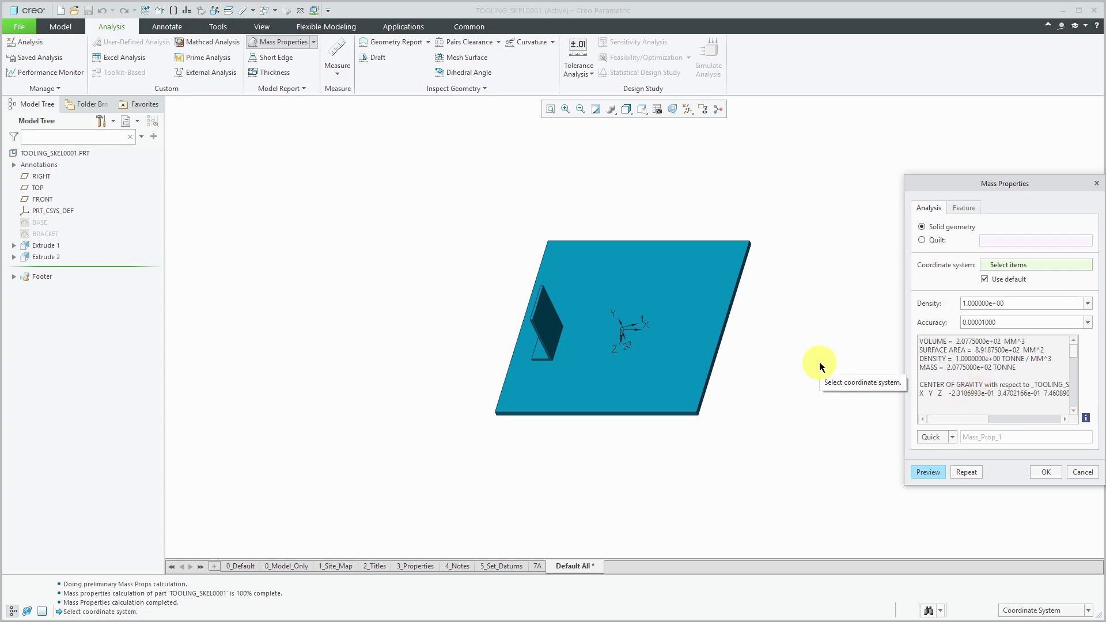
click(1082, 473)
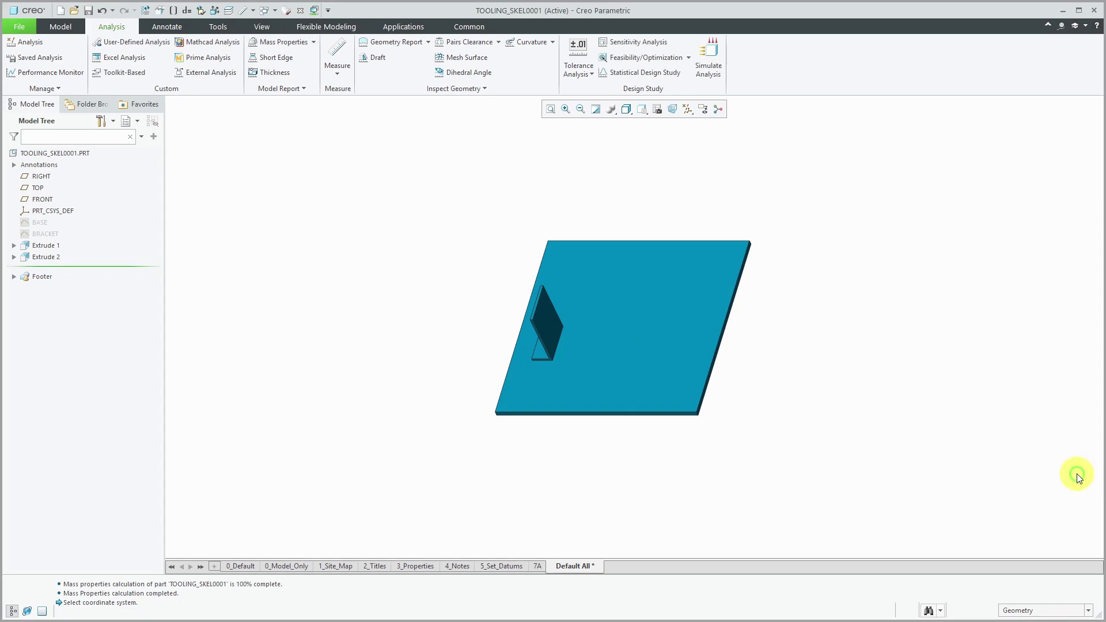
Close the skeleton window and run Mass Properties on TOOLING.ASM, showing zero volume
click(300, 10)
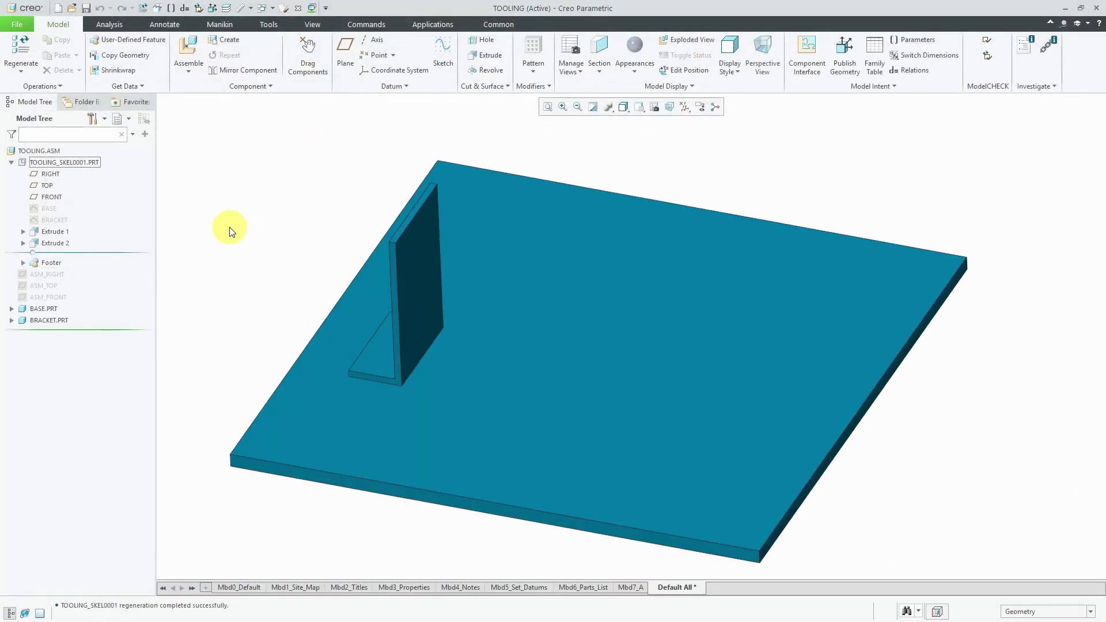
click(122, 25)
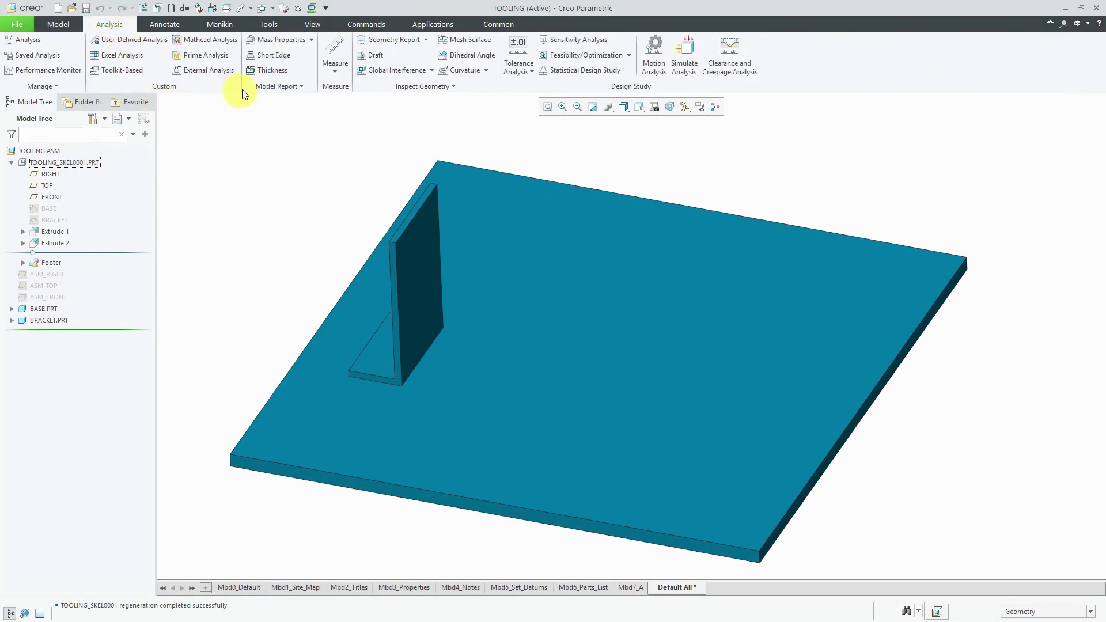
click(276, 38)
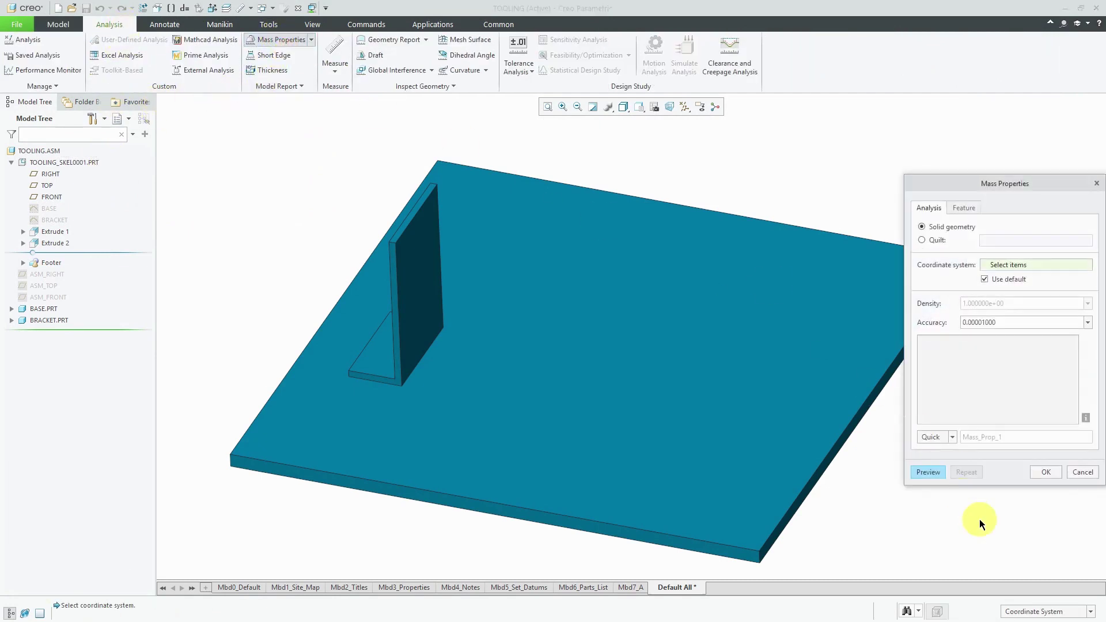
click(926, 472)
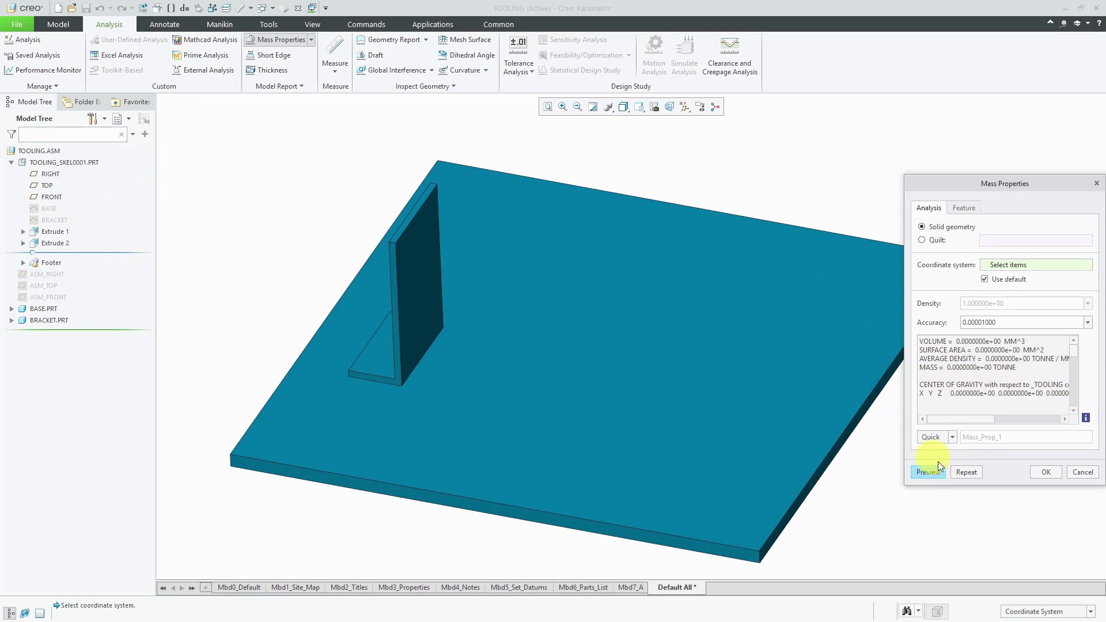
click(1044, 472)
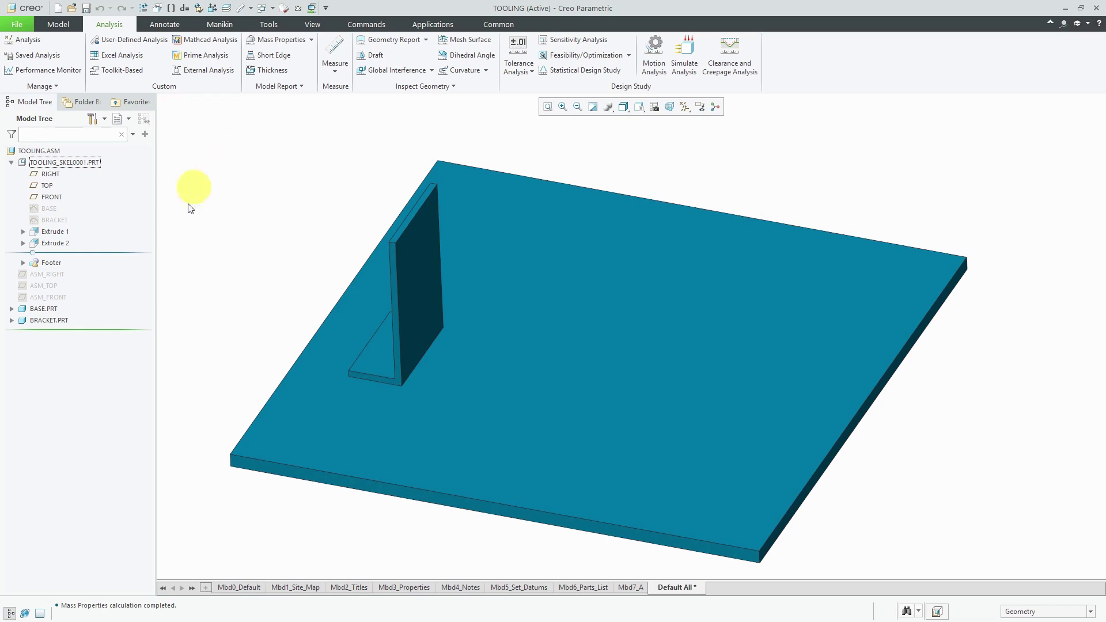
Activate BASE.PRT and add a Copy Geometry feature referencing the skeleton plate's intent surfaces
click(52, 311)
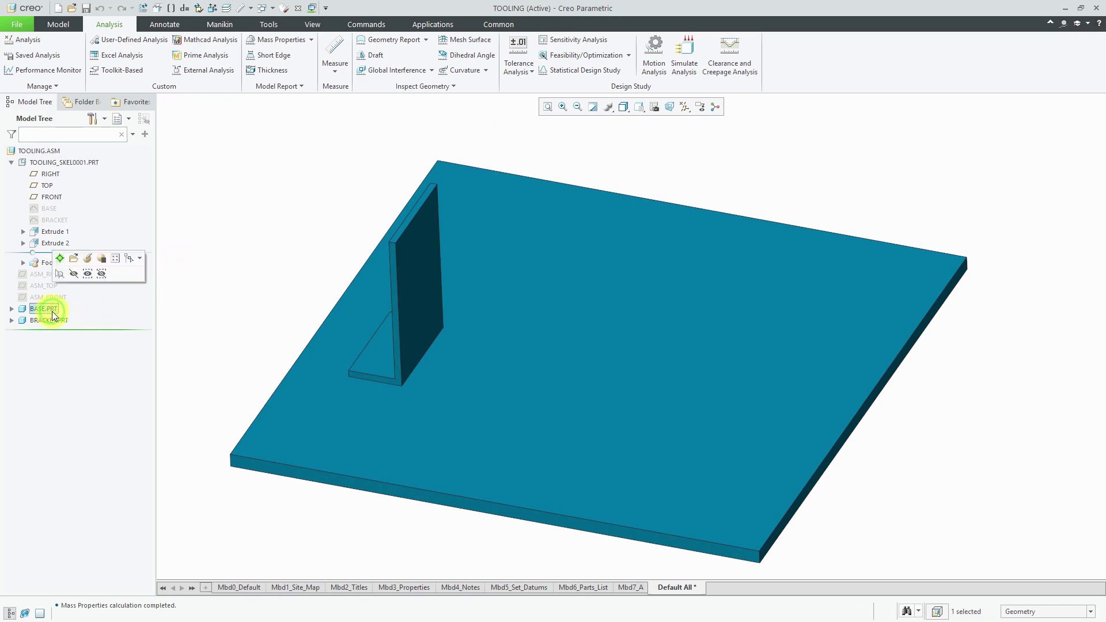
click(58, 258)
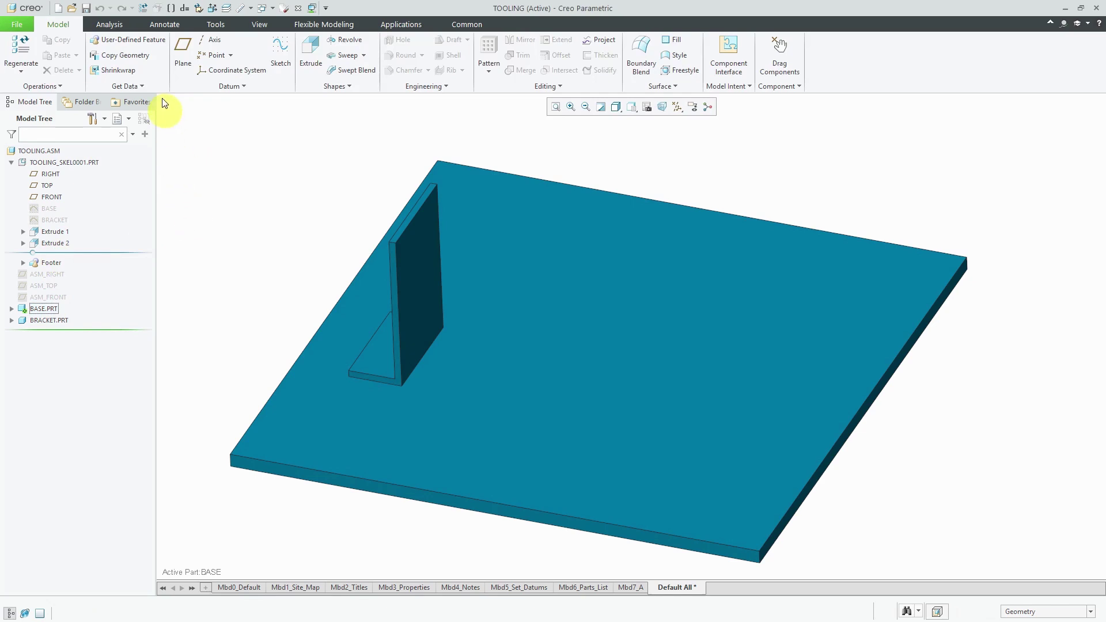
click(144, 58)
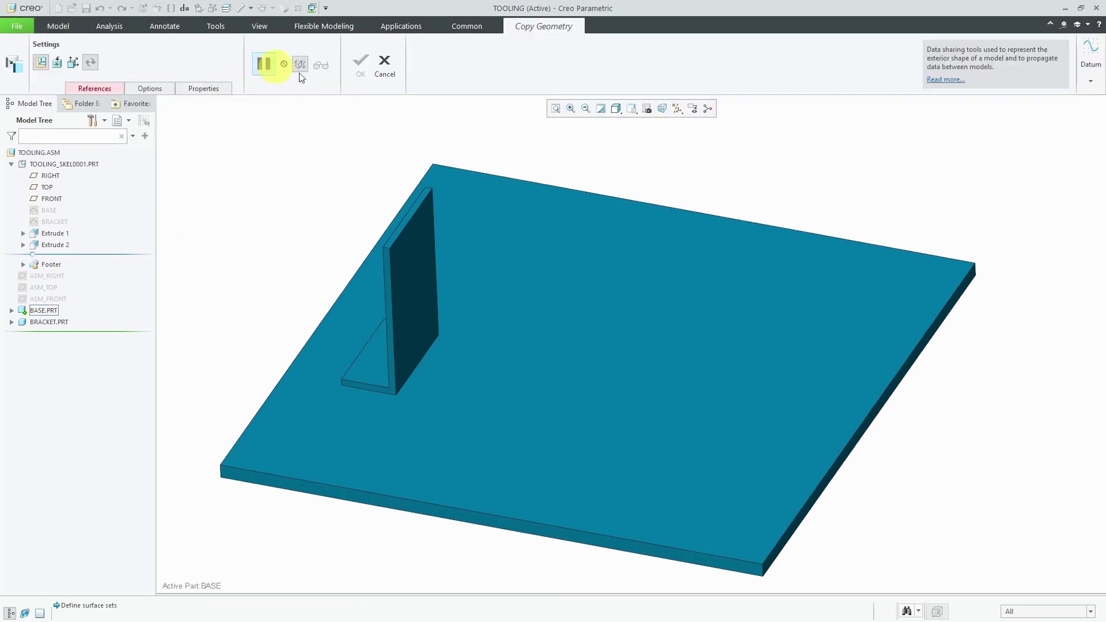
click(488, 281)
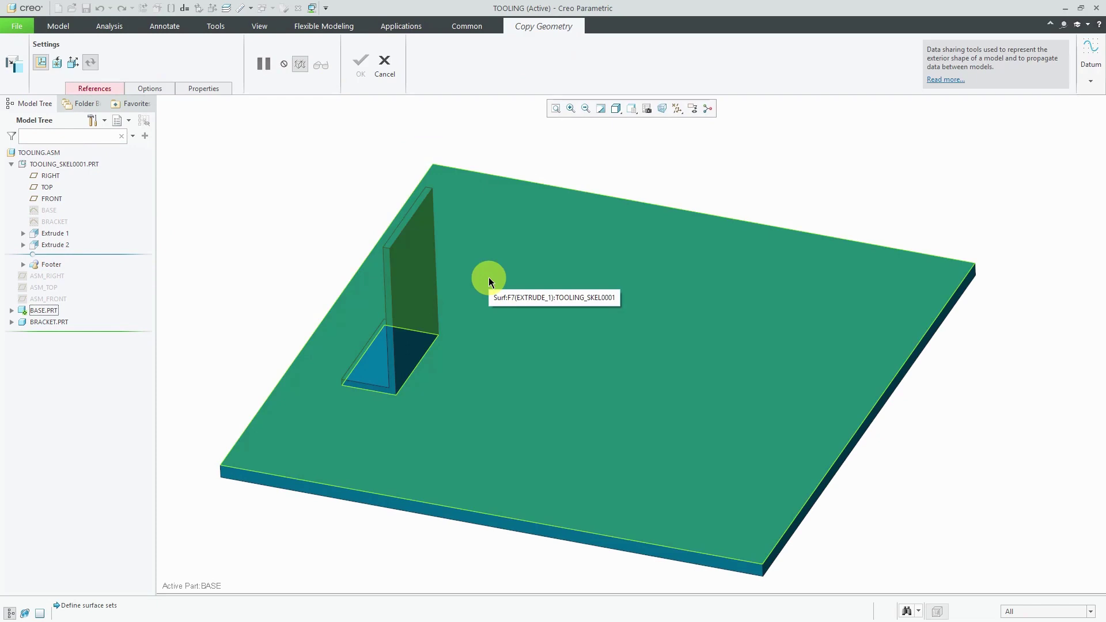
click(489, 278)
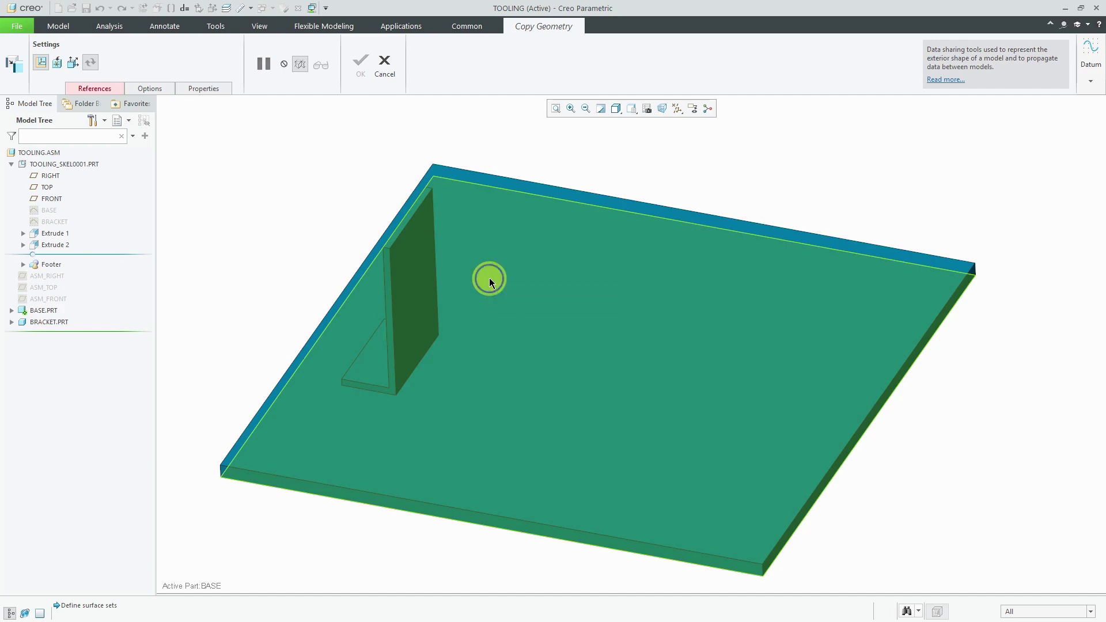
click(489, 279)
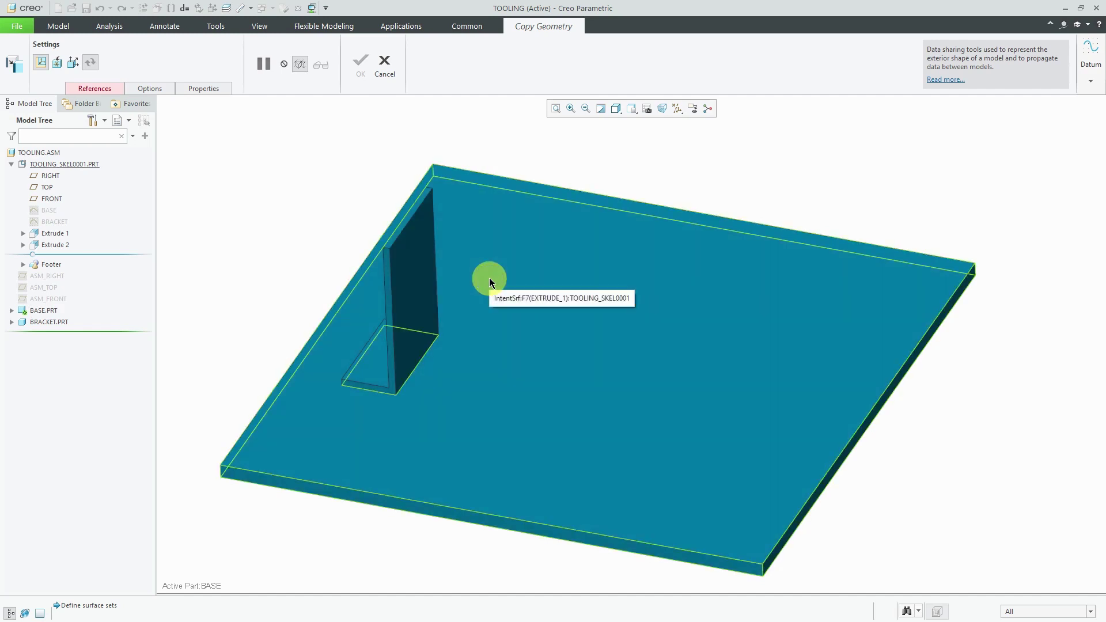
click(489, 277)
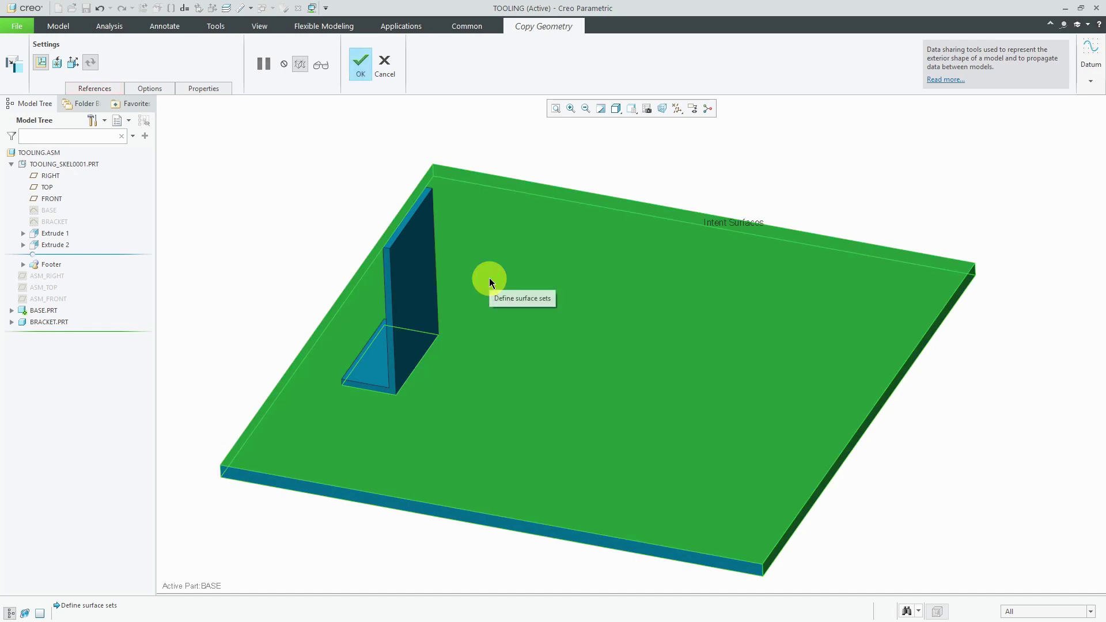
click(360, 64)
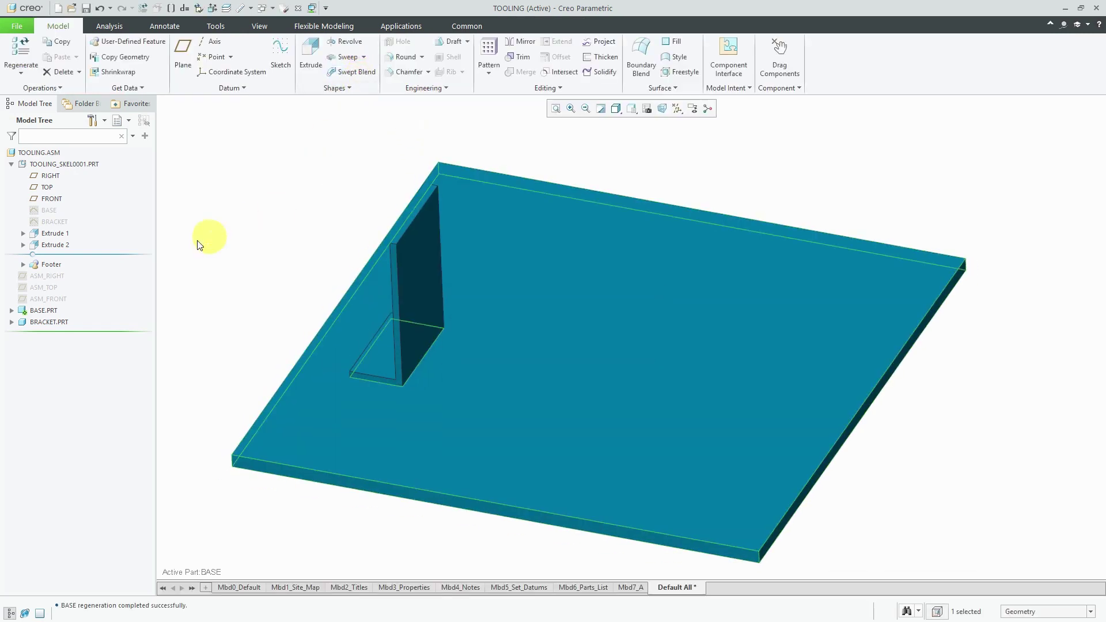
Open BASE.PRT separately to inspect its copied plate, then return to the TOOLING.ASM window
click(46, 311)
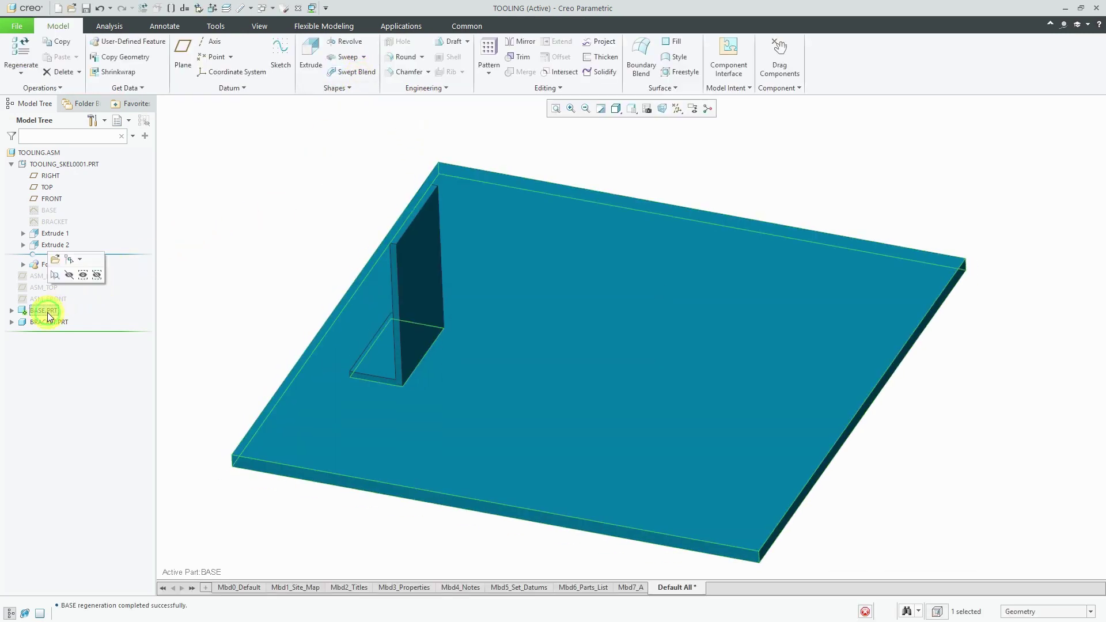
click(55, 259)
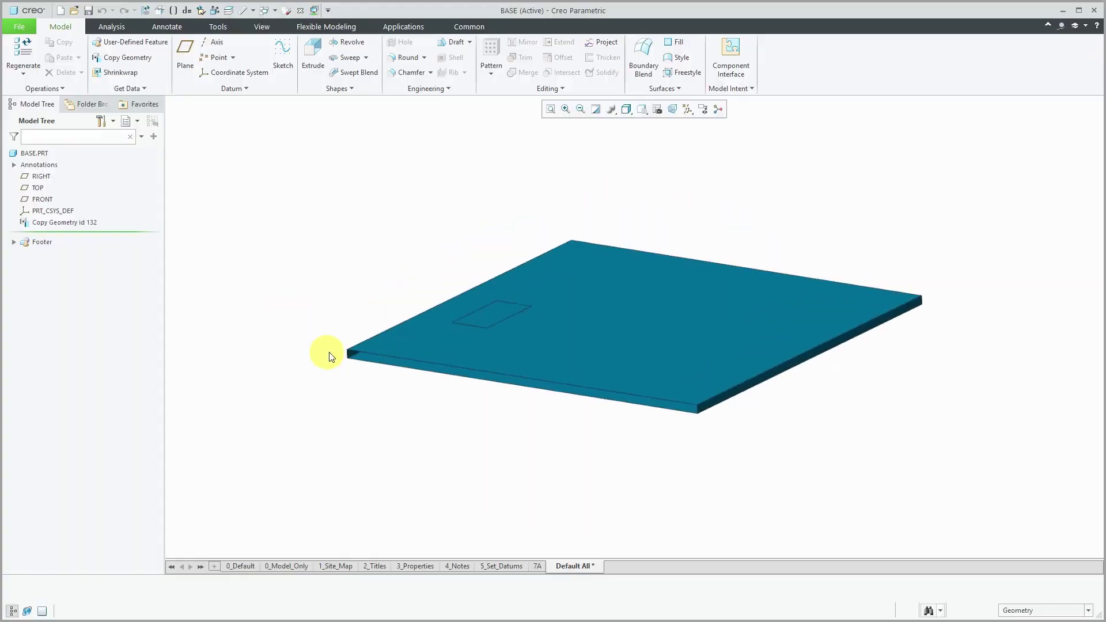
mouse_move(331, 356)
middle_down()
mouse_move(465, 336)
mouse_move(464, 365)
mouse_move(494, 310)
mouse_move(482, 328)
mouse_move(496, 328)
mouse_move(469, 316)
mouse_move(484, 328)
mouse_move(479, 307)
mouse_move(482, 326)
middle_up()
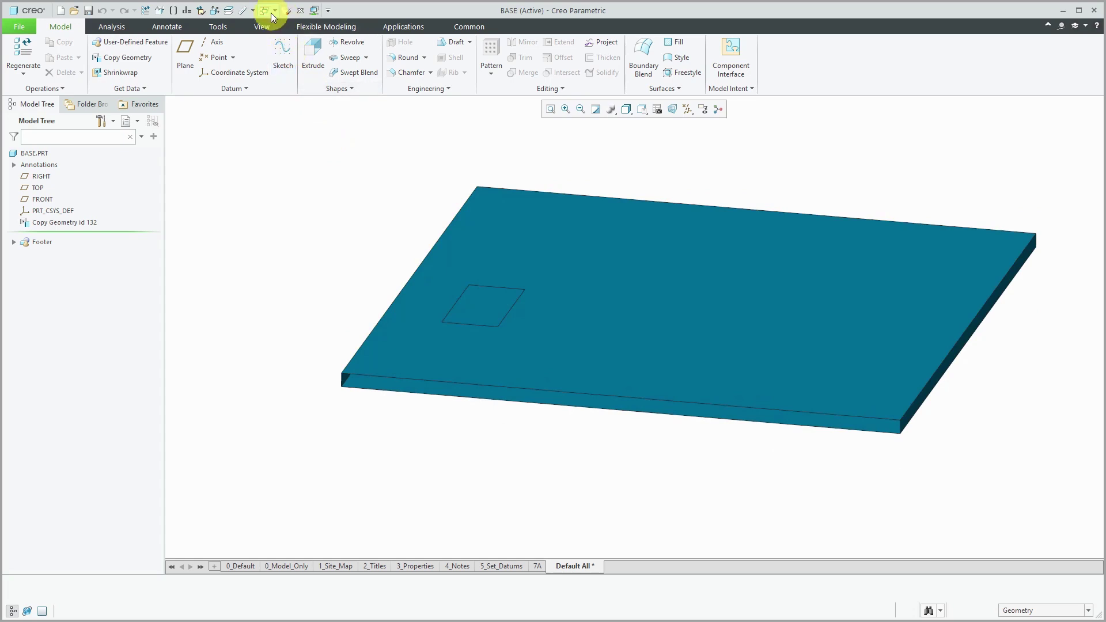
click(275, 11)
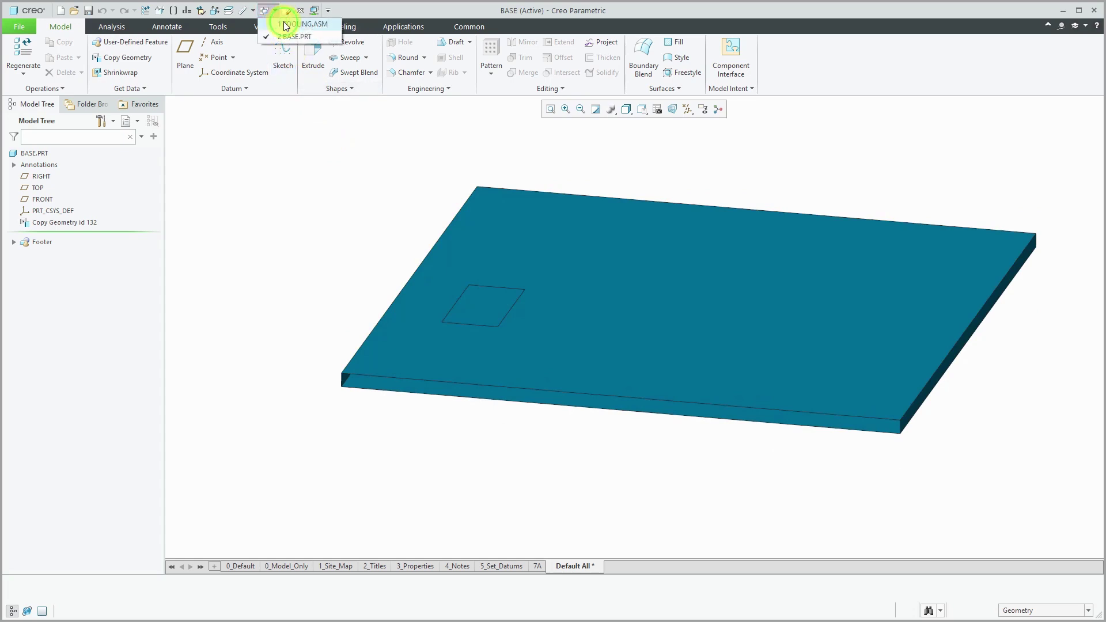
click(288, 24)
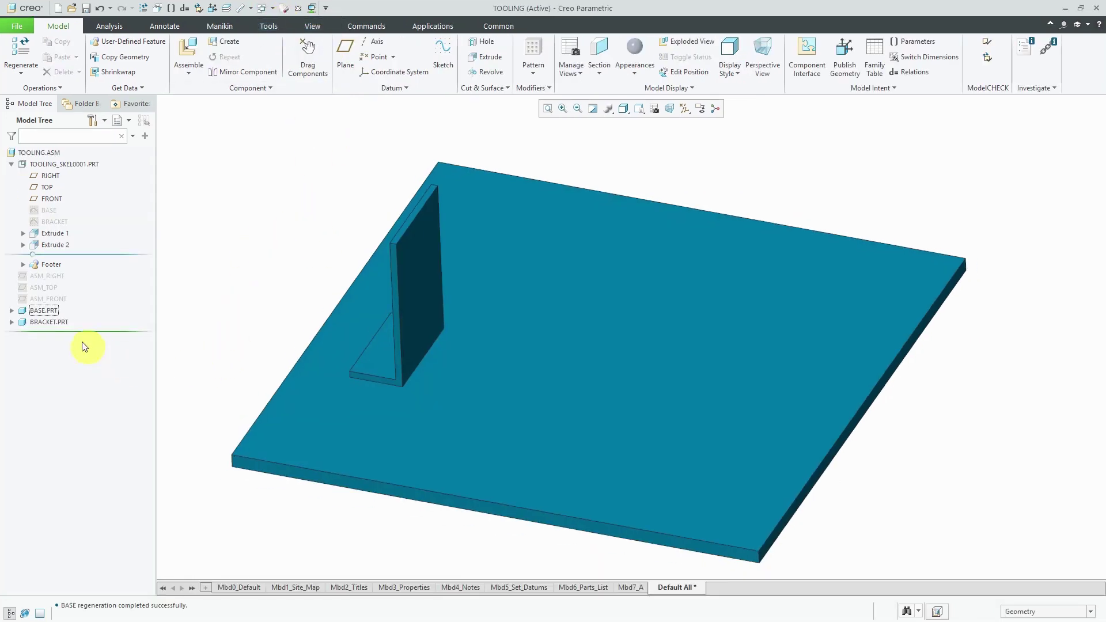
Activate BRACKET.PRT and create Copy Geometry id 155 from the skeleton's bracket intent surfaces
click(52, 322)
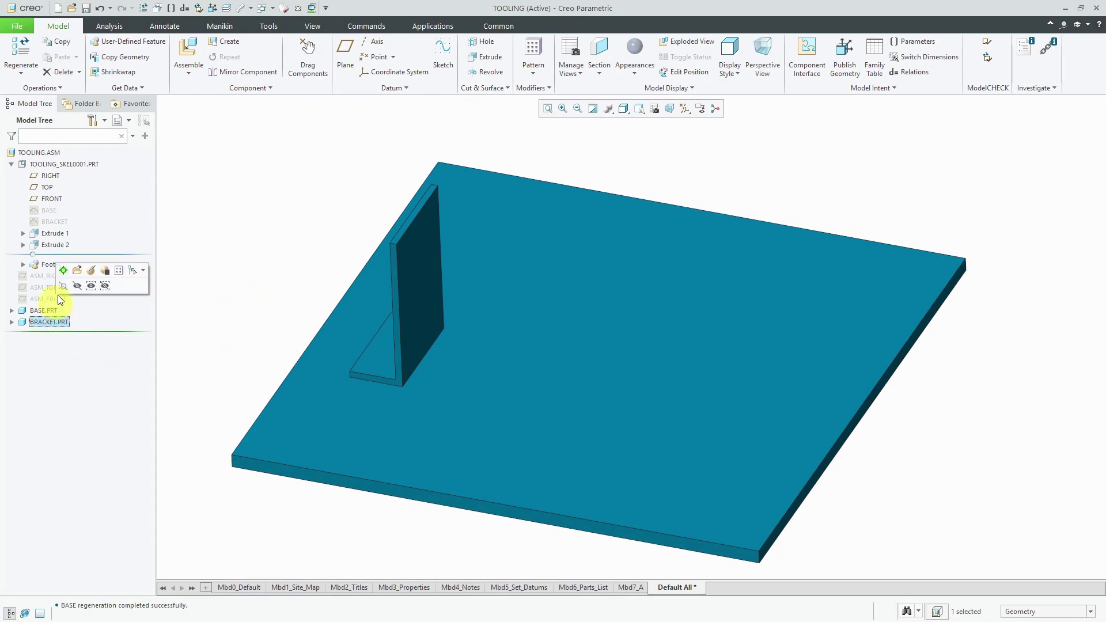
click(65, 272)
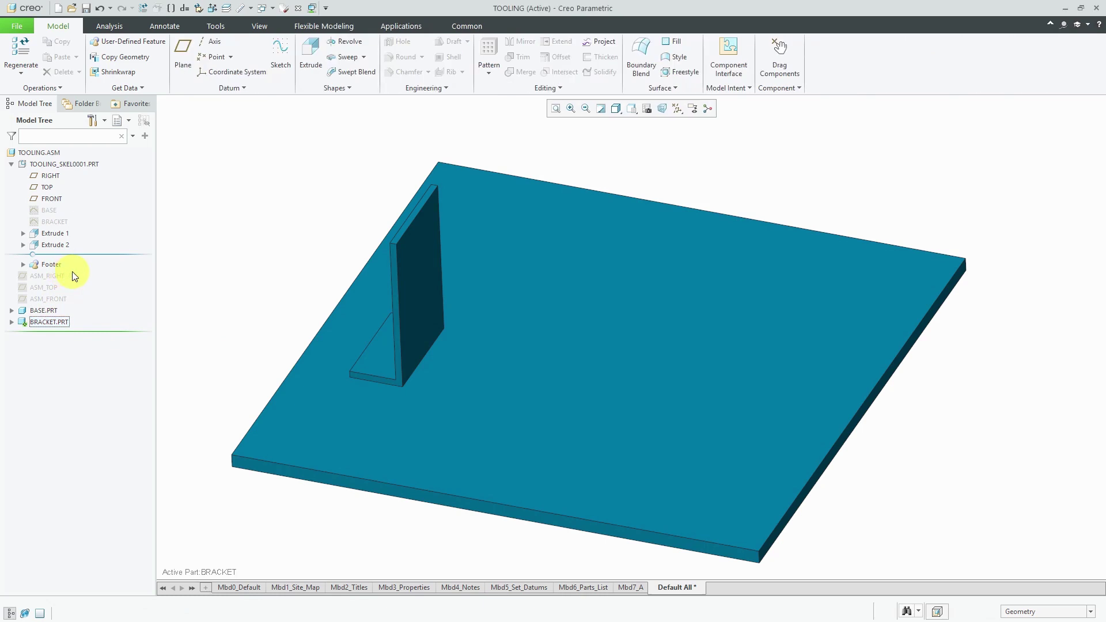
click(11, 322)
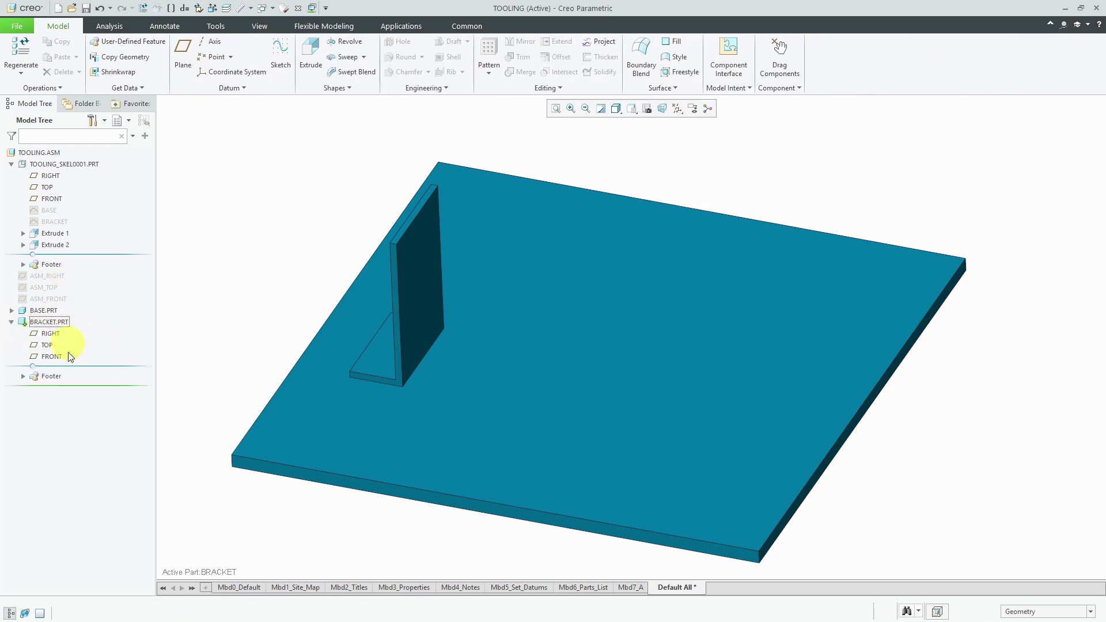
click(118, 56)
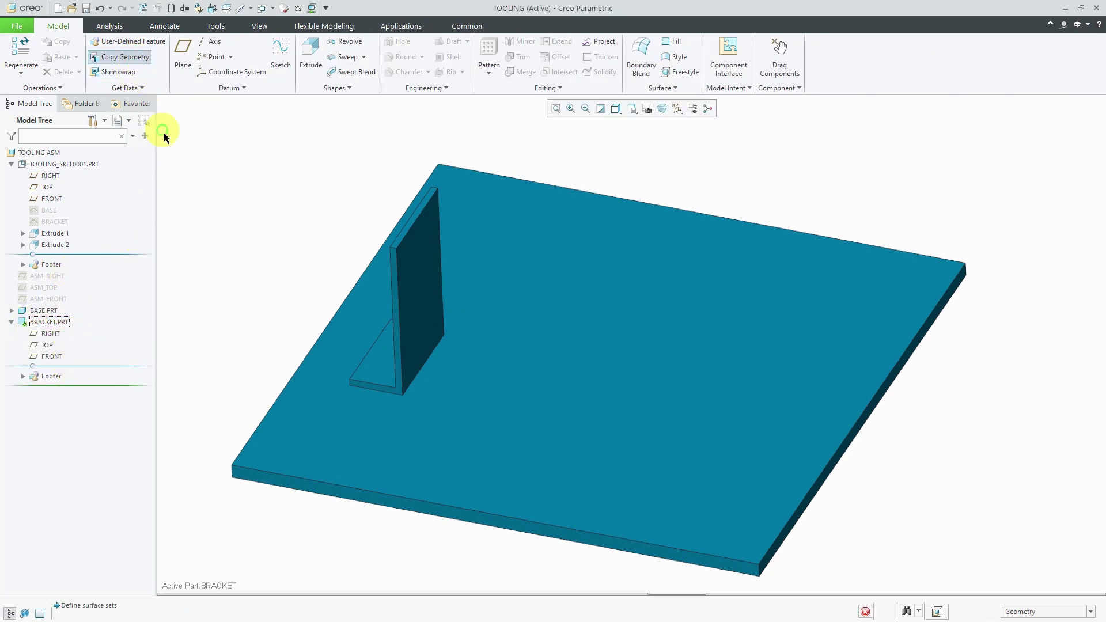
right_click(403, 275)
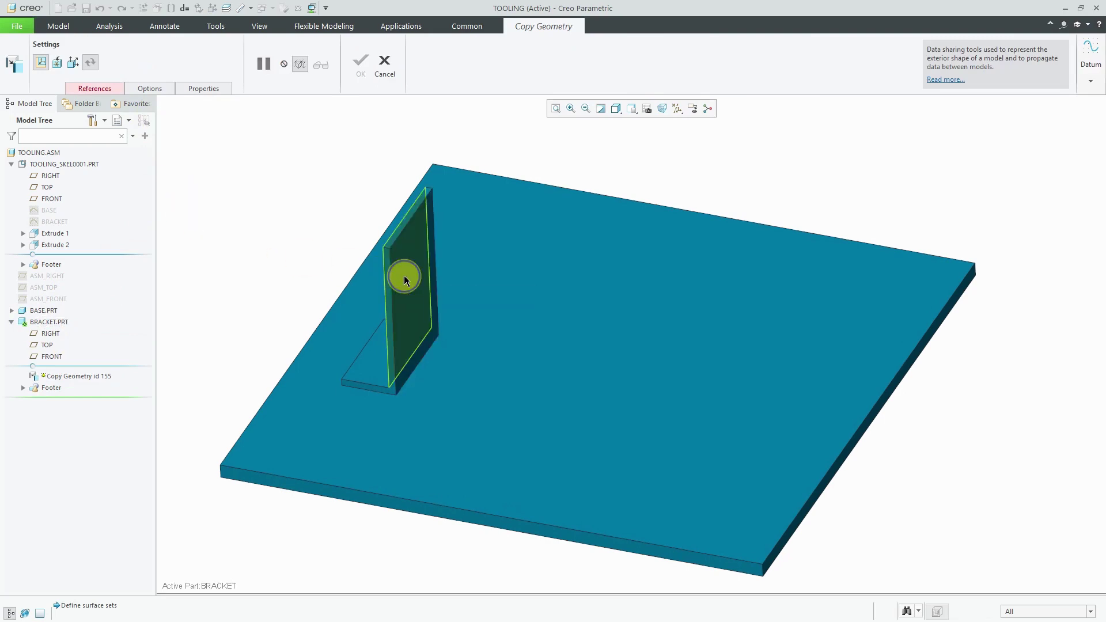
click(403, 275)
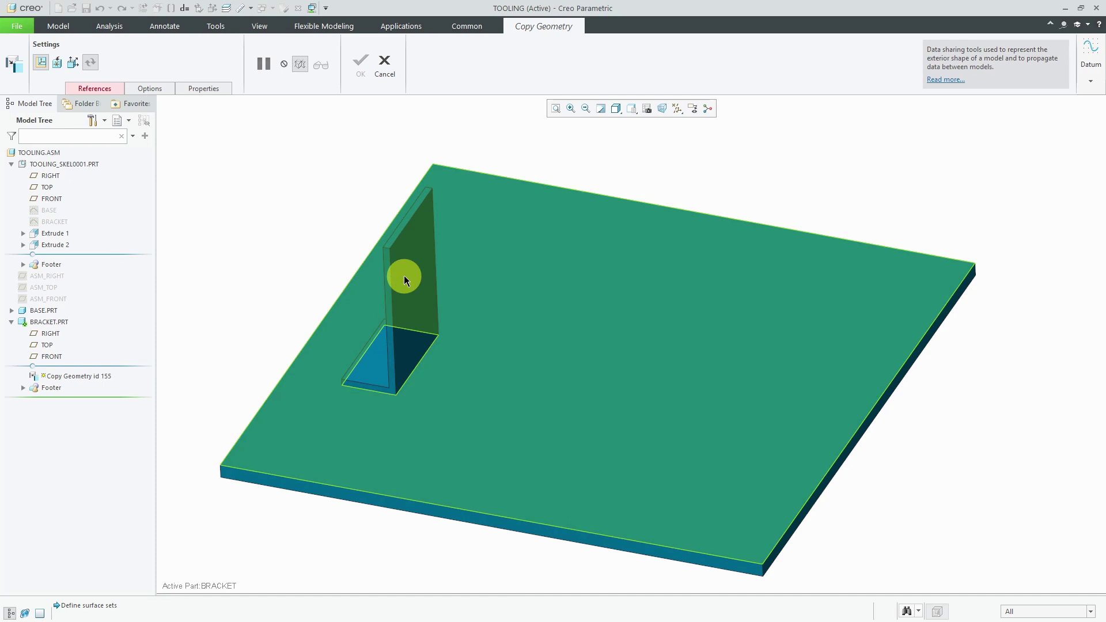
click(404, 280)
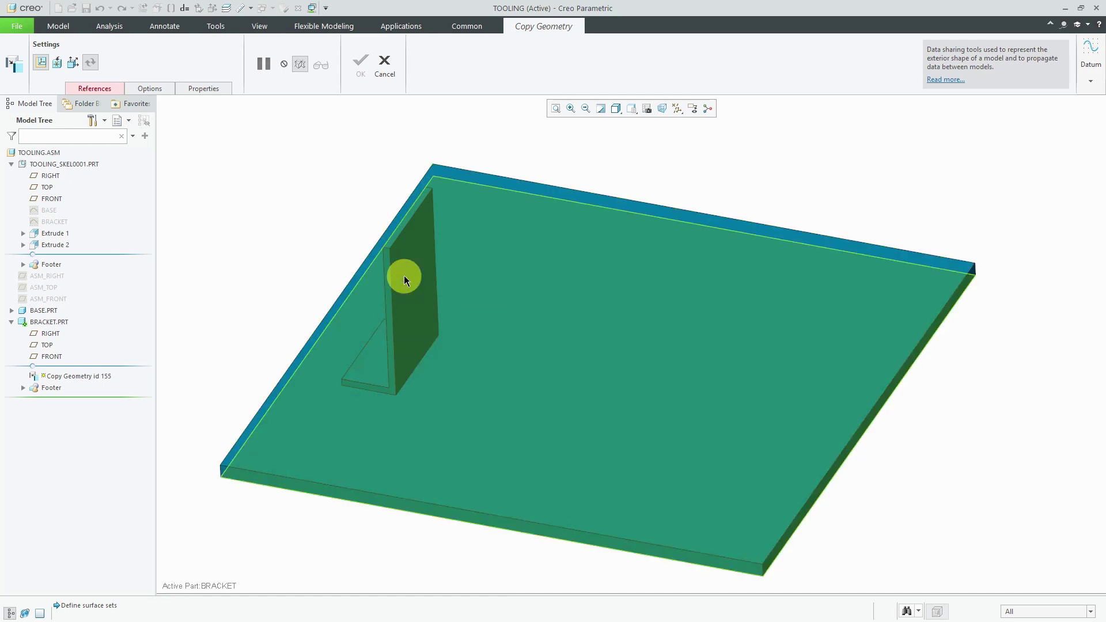
click(404, 281)
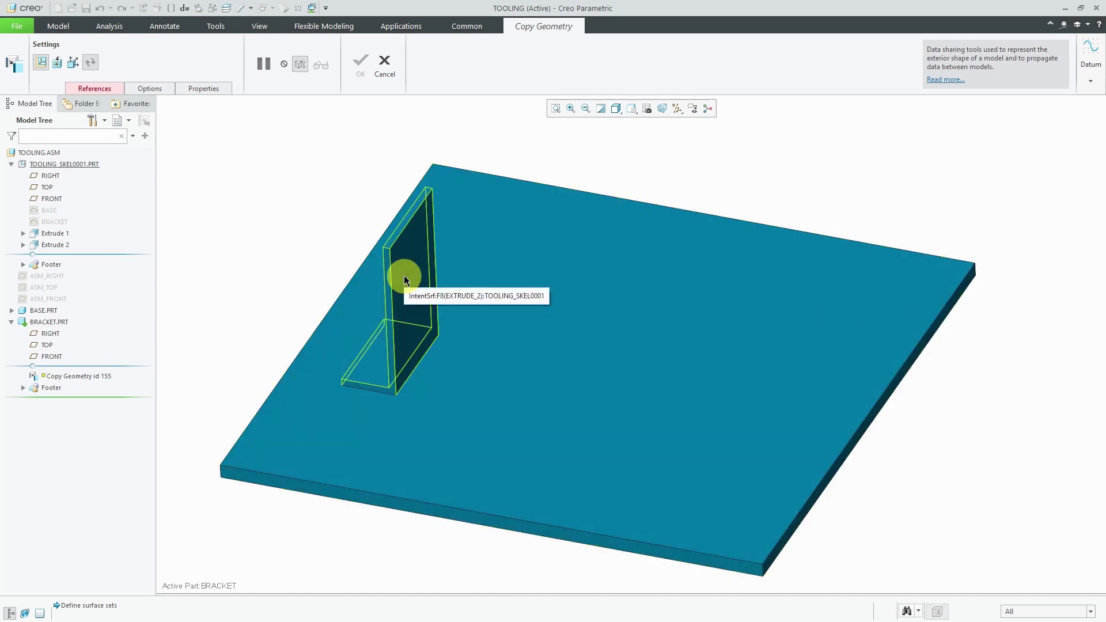
click(405, 280)
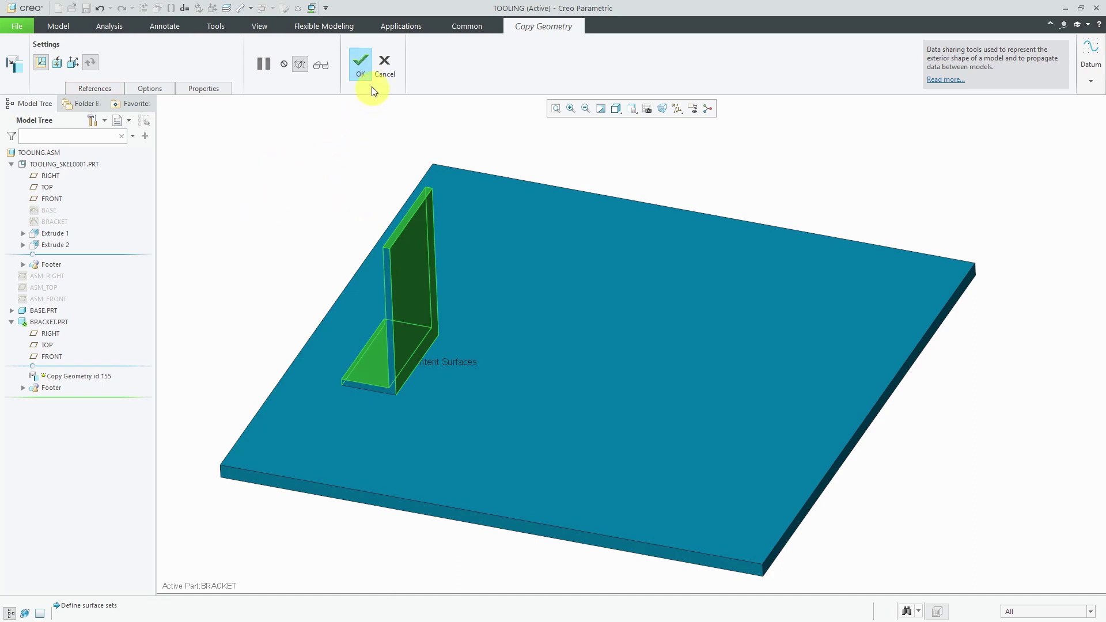
click(364, 73)
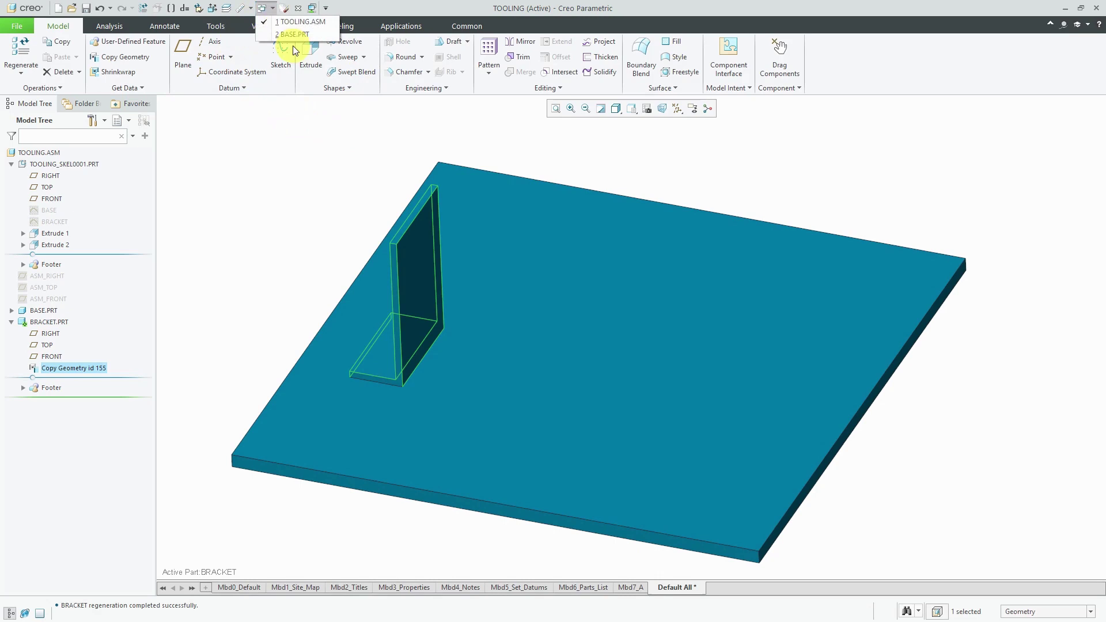
Open BRACKET.PRT in its own window and orbit to inspect the copied L-shaped bracket
click(51, 322)
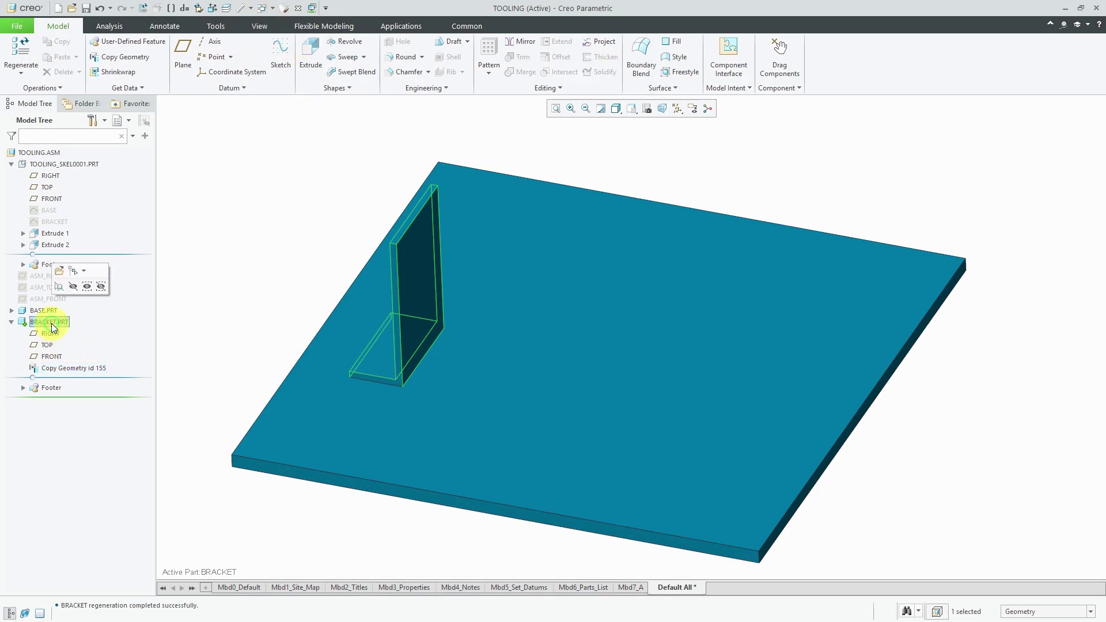
click(59, 271)
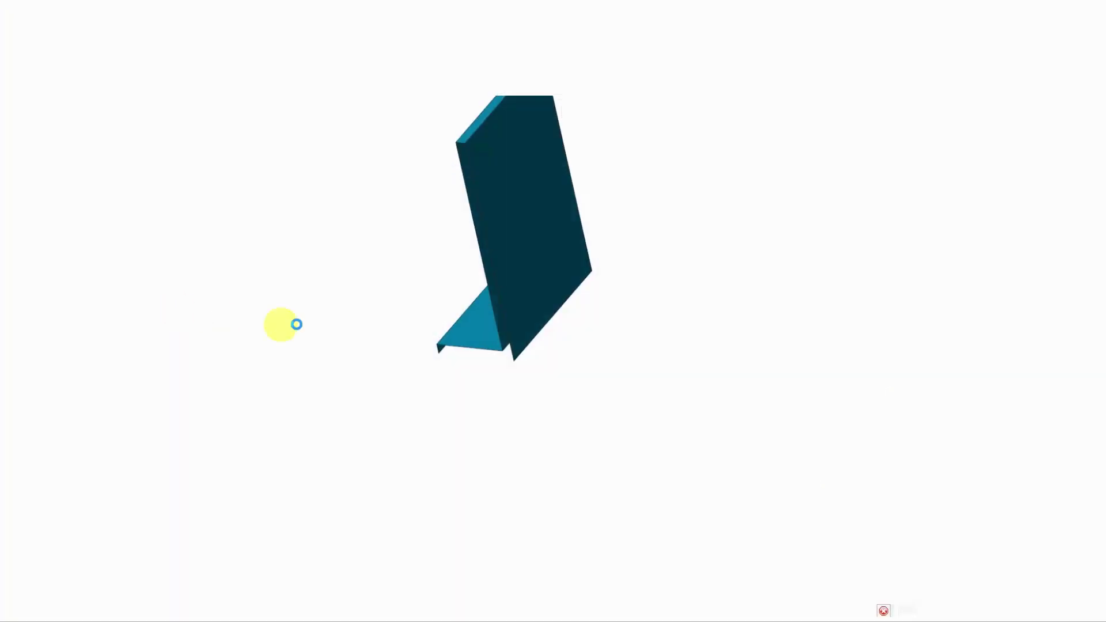
mouse_move(494, 326)
middle_down()
mouse_move(520, 322)
mouse_move(523, 309)
mouse_move(499, 319)
middle_up()
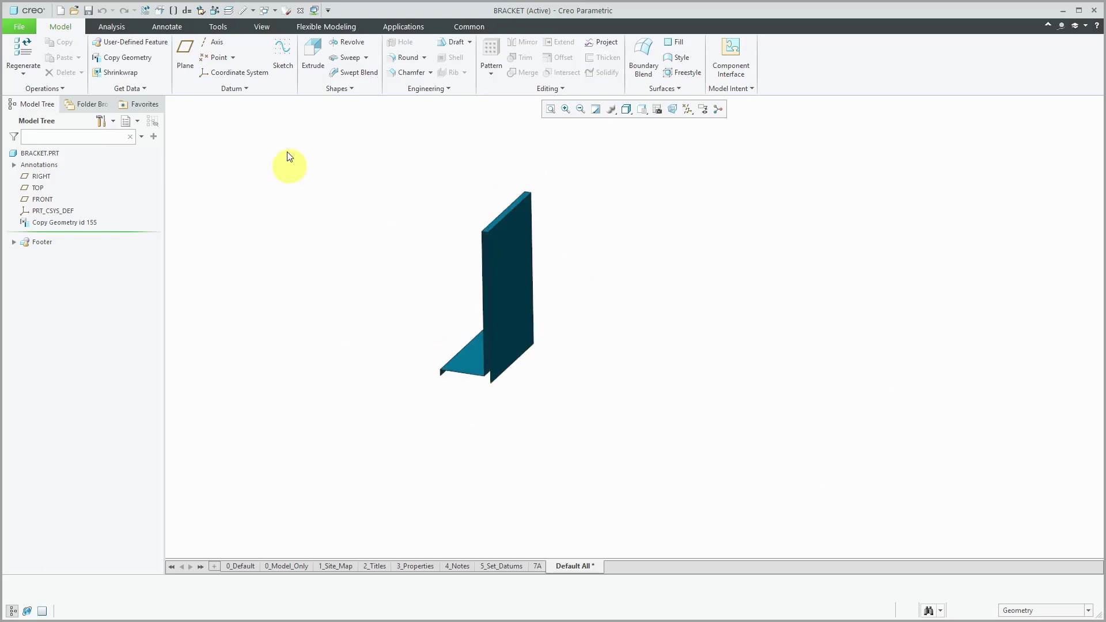
Return to TOOLING.ASM and edit the definition of Copy Geometry id 155, showing its surface sets
click(270, 12)
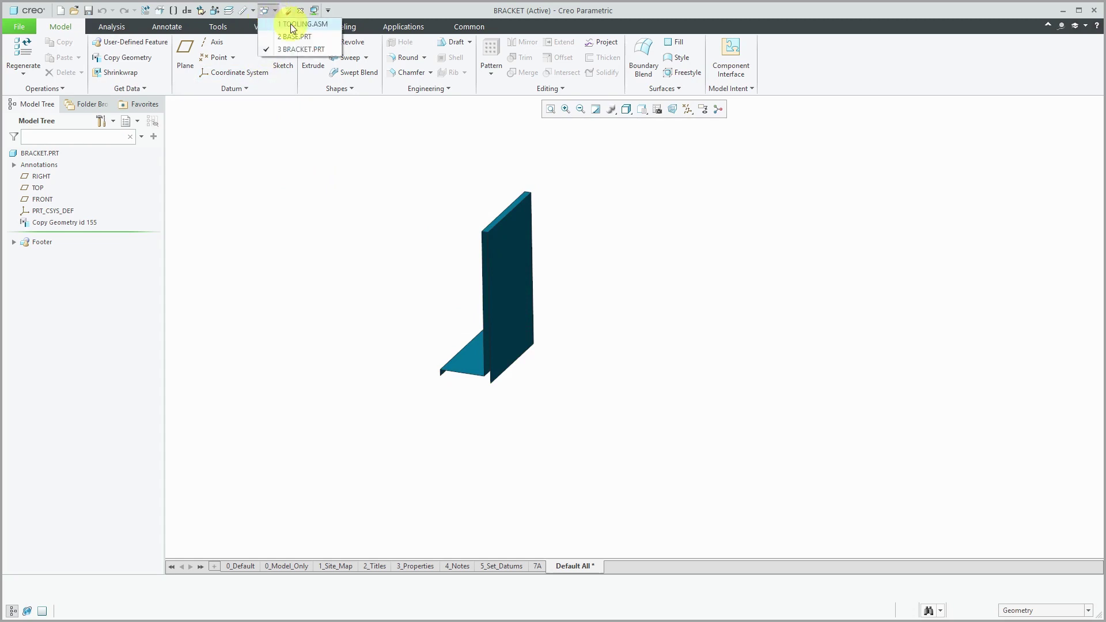
click(290, 23)
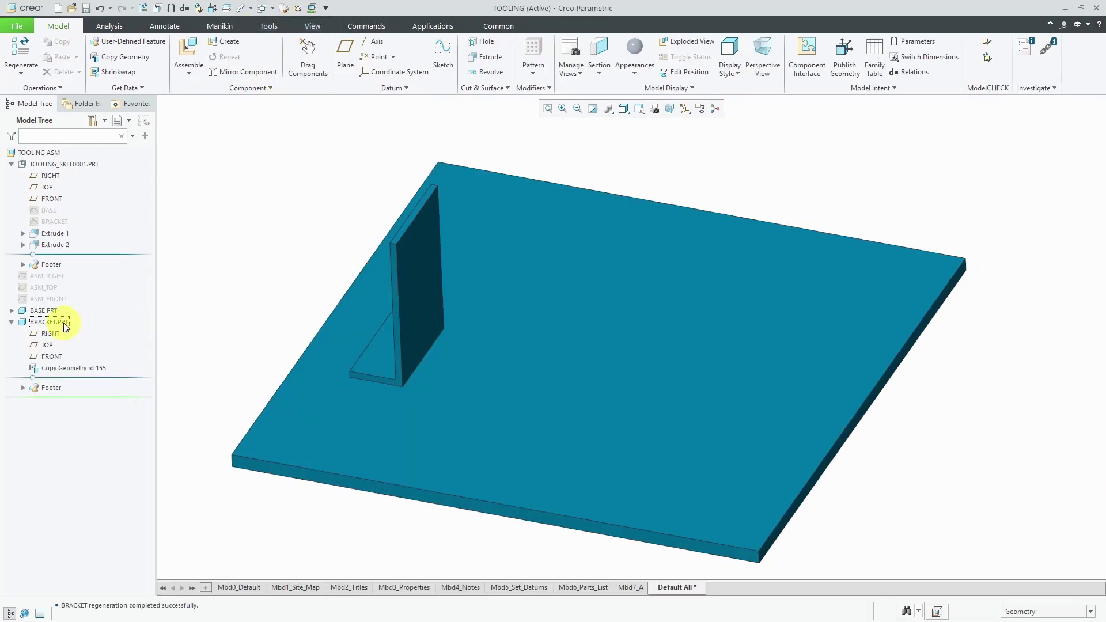
click(76, 368)
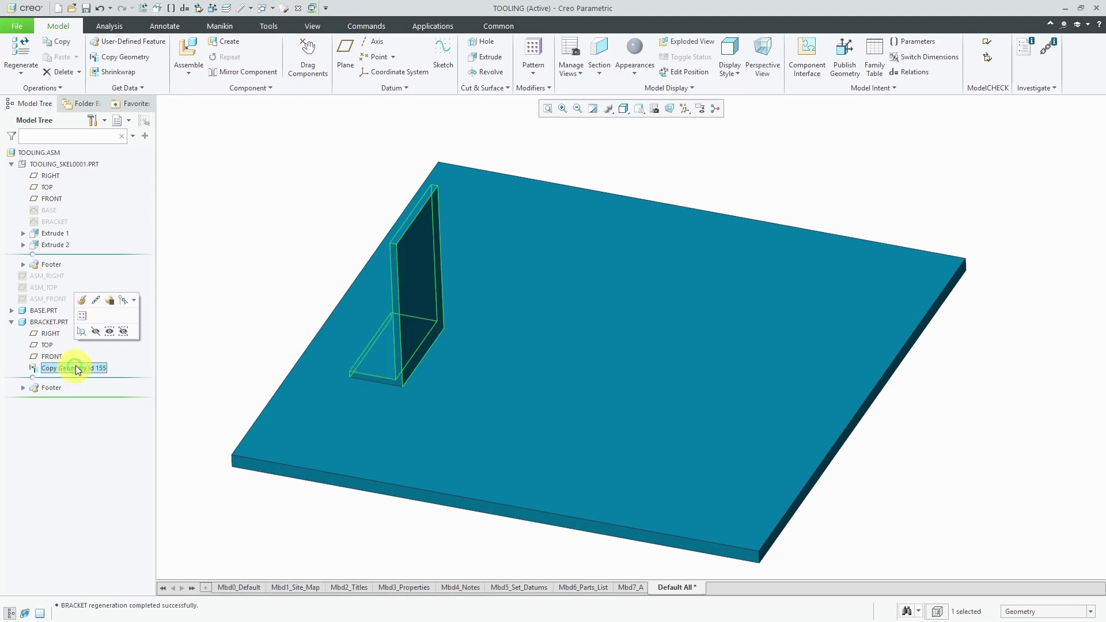
click(81, 301)
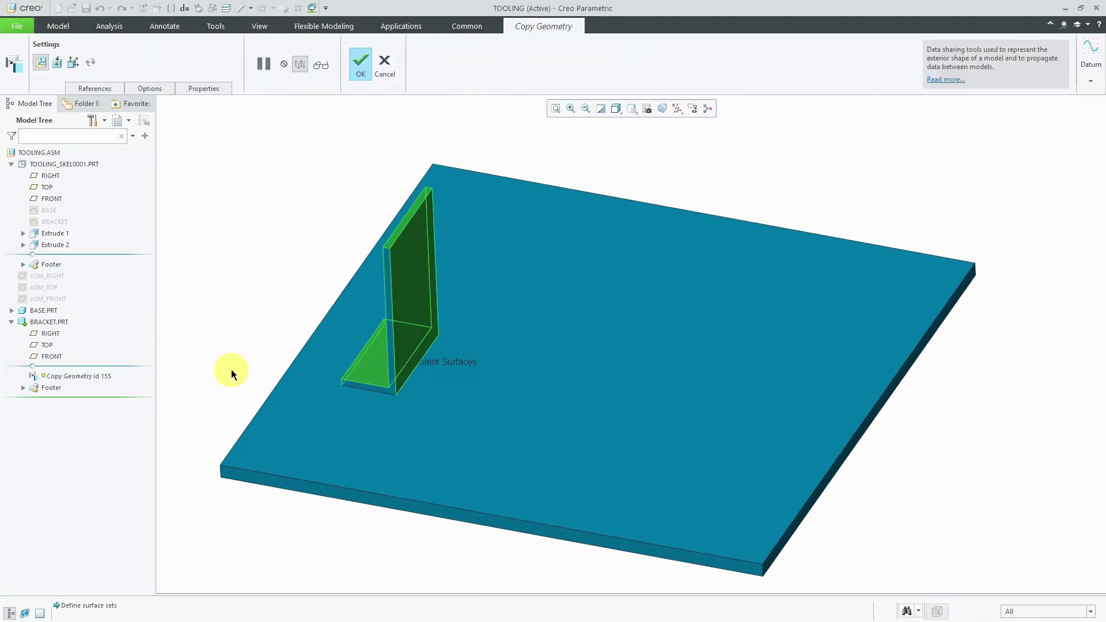
click(104, 88)
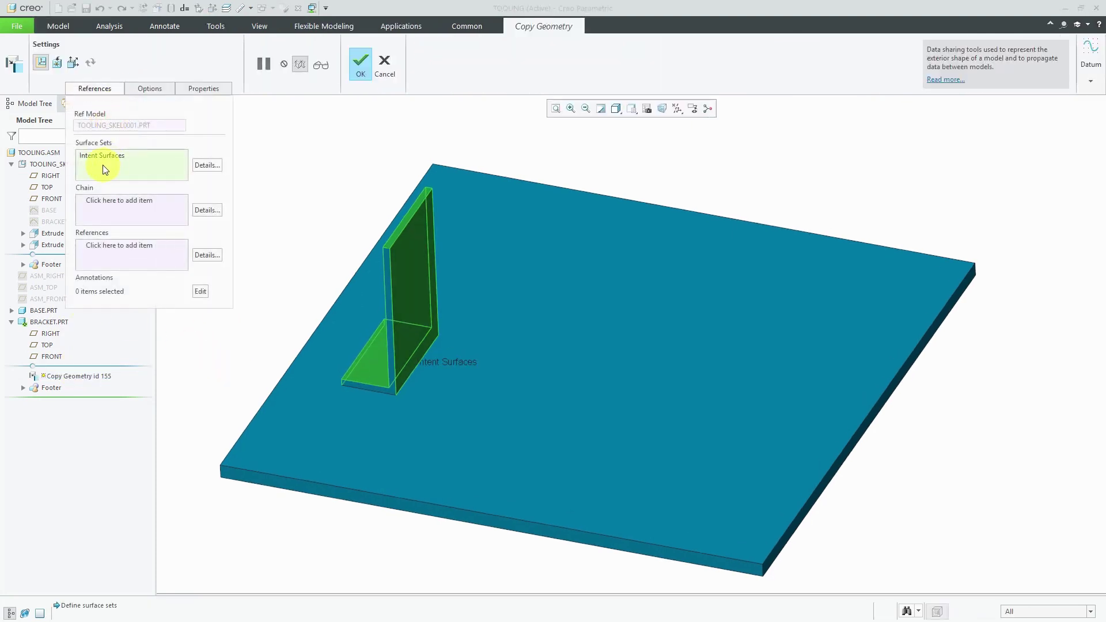
Add an Individual Surfaces set containing the base plate surface beneath the bracket
ctrl+click(385, 391)
middle_drag(416, 375, 464, 397)
scroll(432, 371, up, 3)
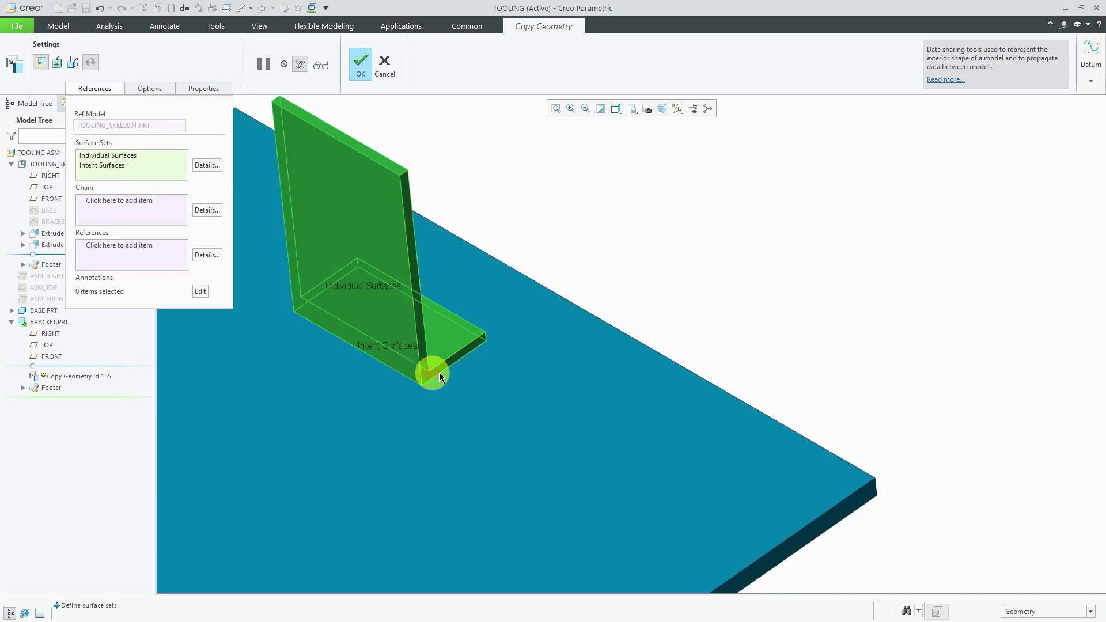
scroll(620, 288, down, 4)
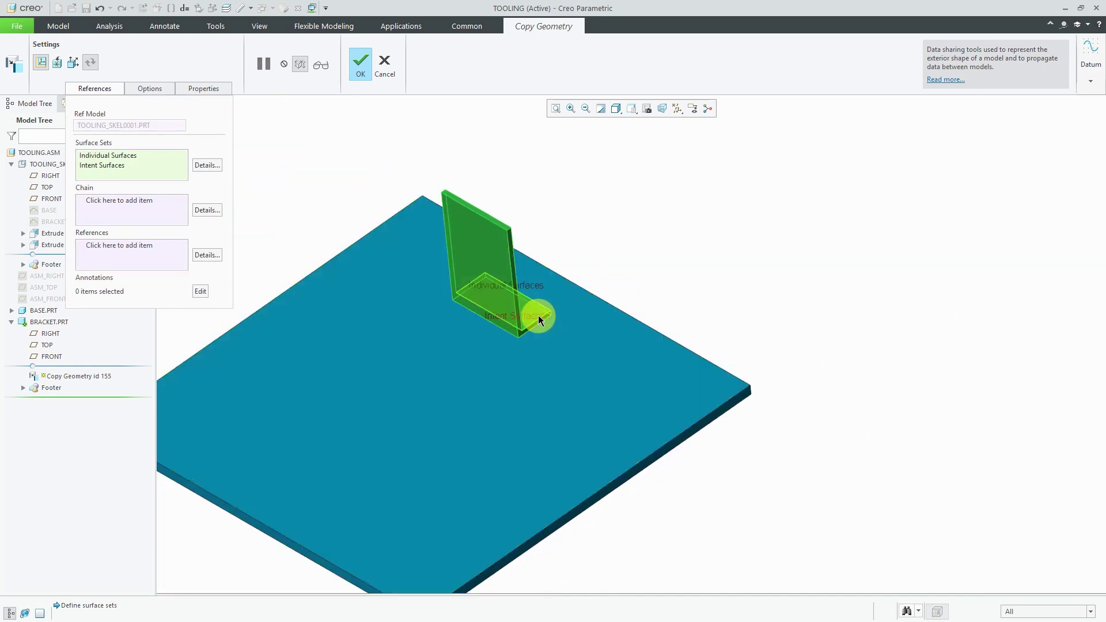
scroll(538, 315, up, 3)
right_click(526, 312)
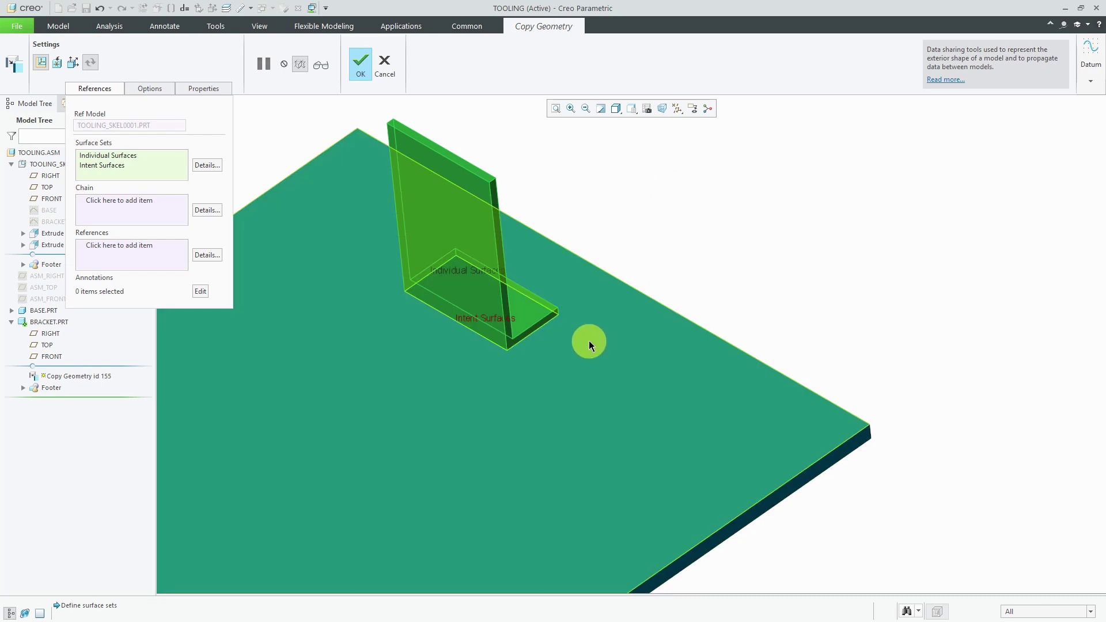
click(588, 340)
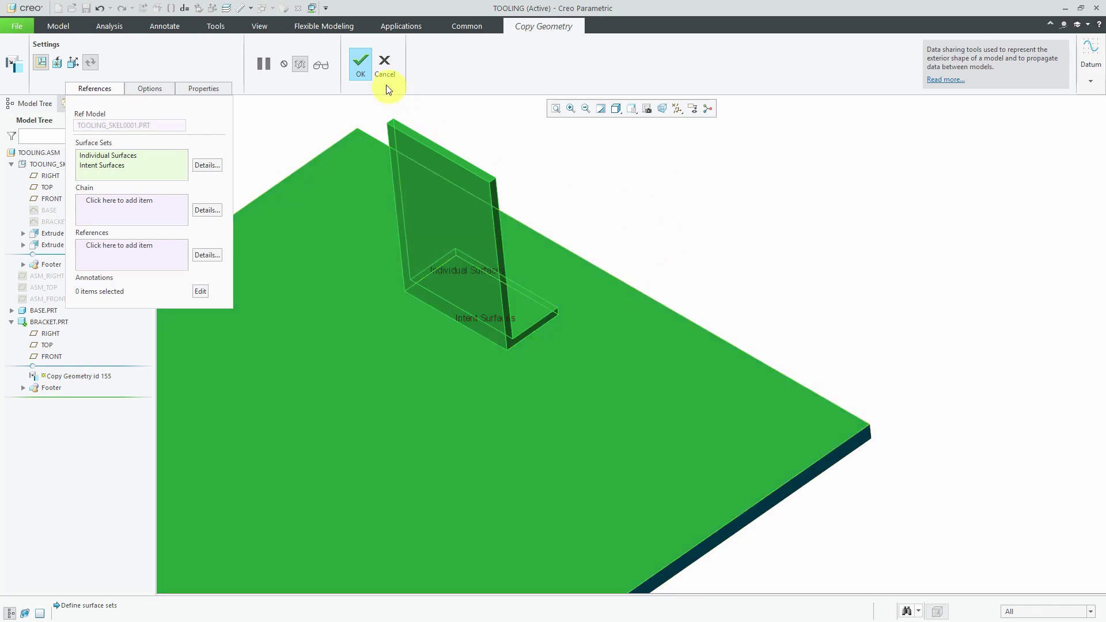
click(365, 65)
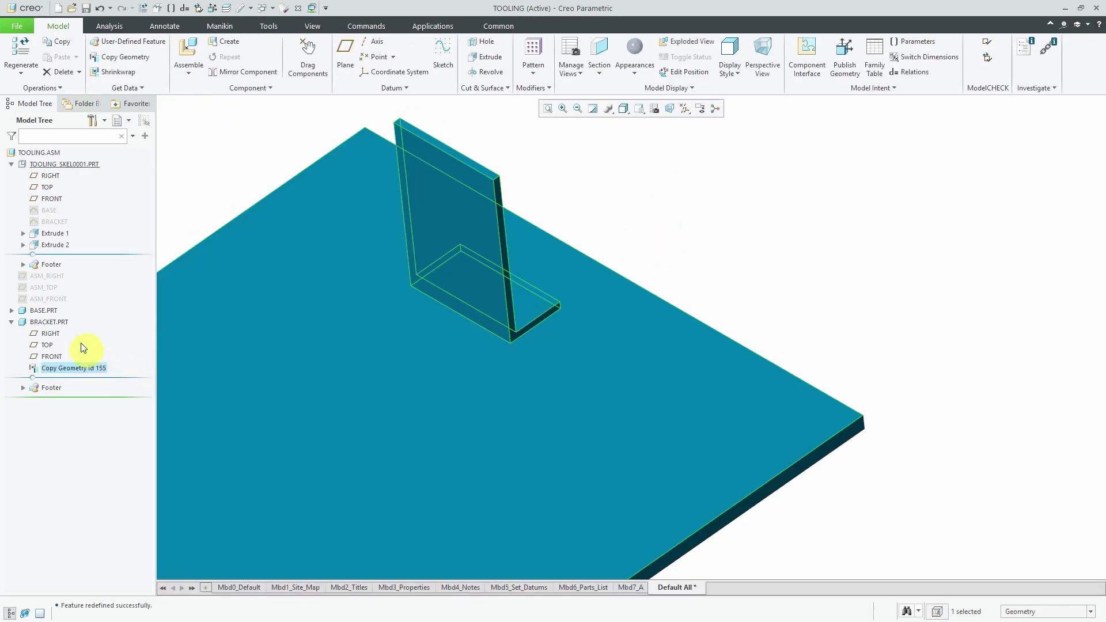
Open BRACKET.PRT alone and inspect the copied quilt with the bracket and underlying plate surface
click(63, 321)
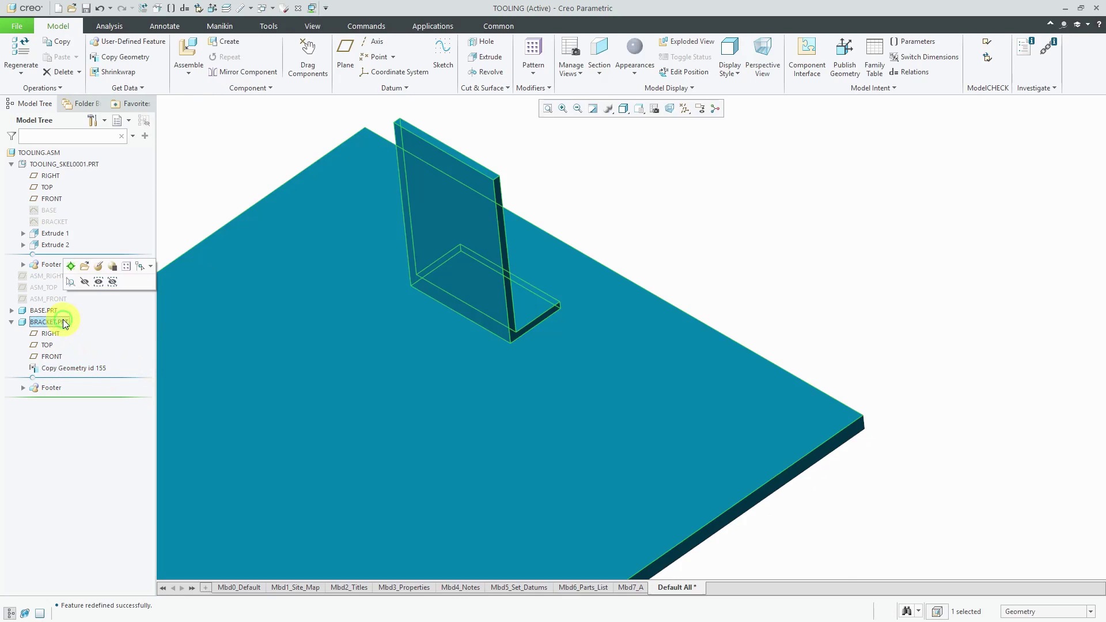
click(81, 267)
scroll(524, 358, up, 4)
middle_drag(526, 364, 541, 302)
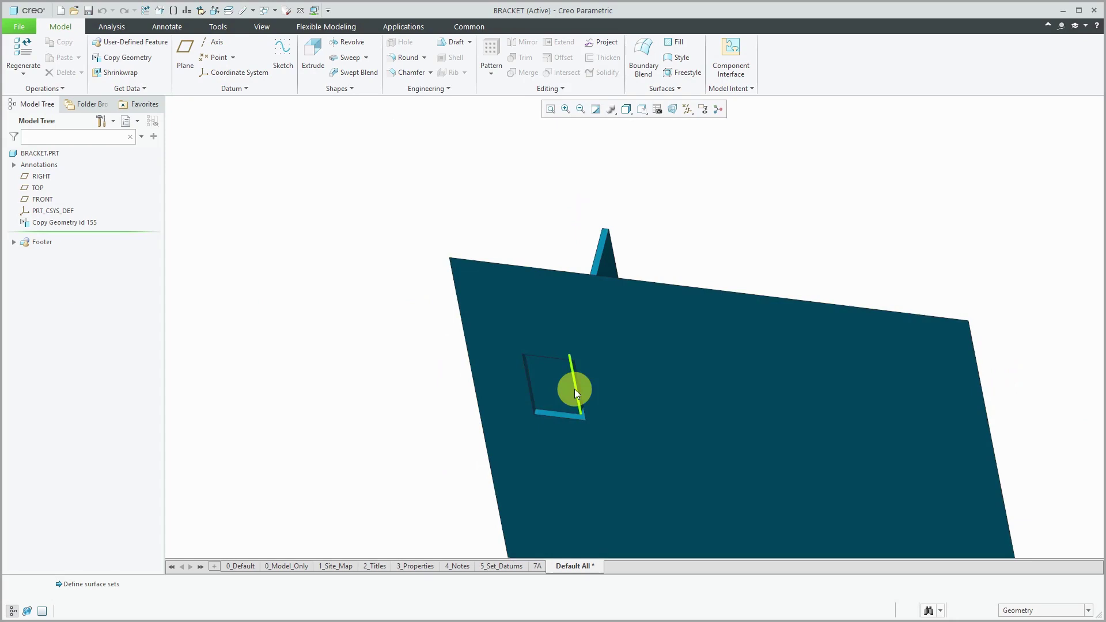
click(571, 386)
mouse_move(571, 386)
middle_down()
mouse_move(585, 440)
mouse_move(553, 444)
middle_up()
click(553, 444)
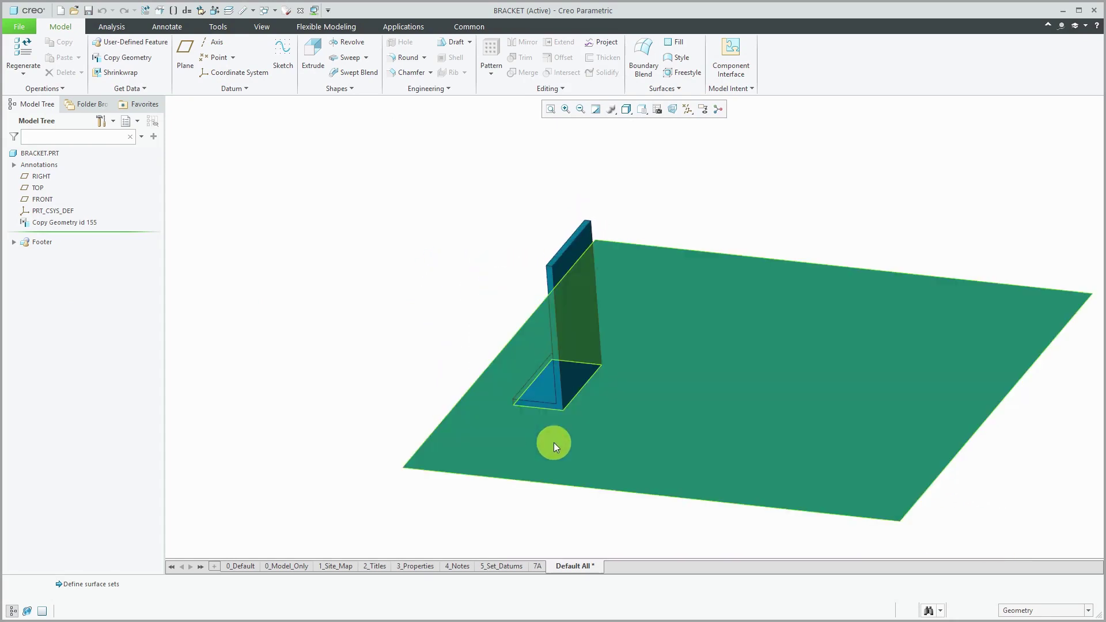
click(407, 292)
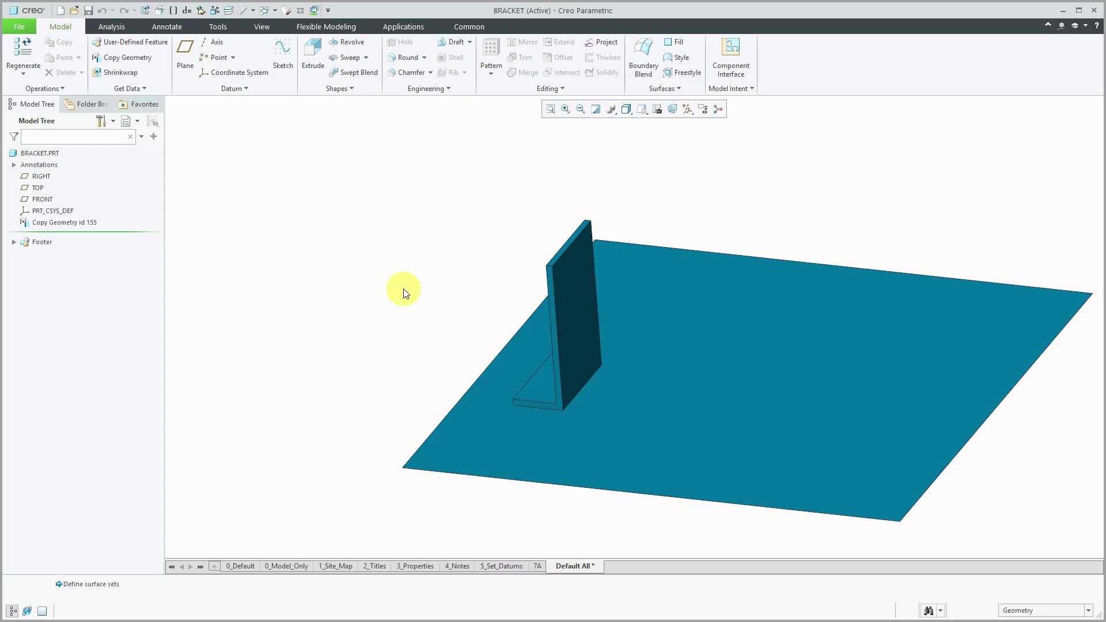
Delete Copy Geometry id 155 from BRACKET and close the BRACKET window
right_click(85, 226)
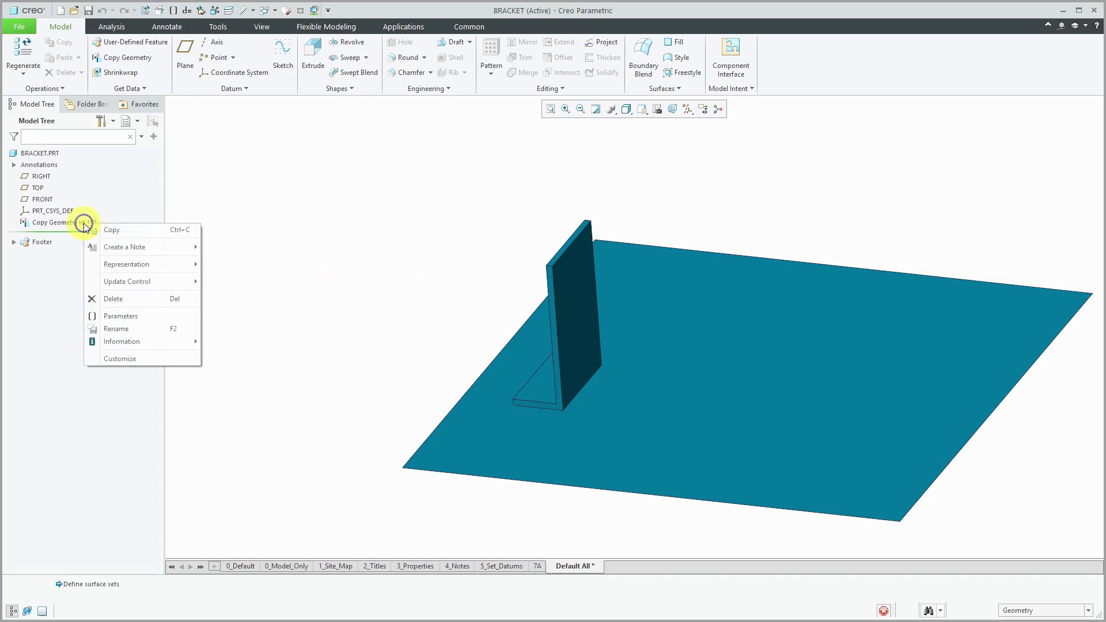
click(126, 299)
click(522, 333)
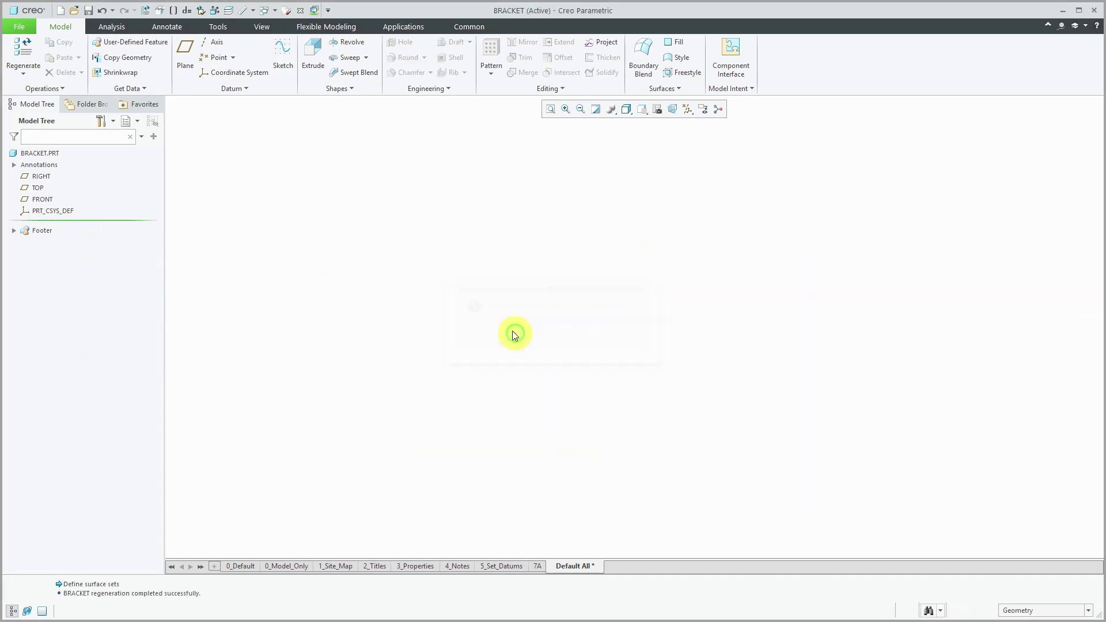
click(300, 11)
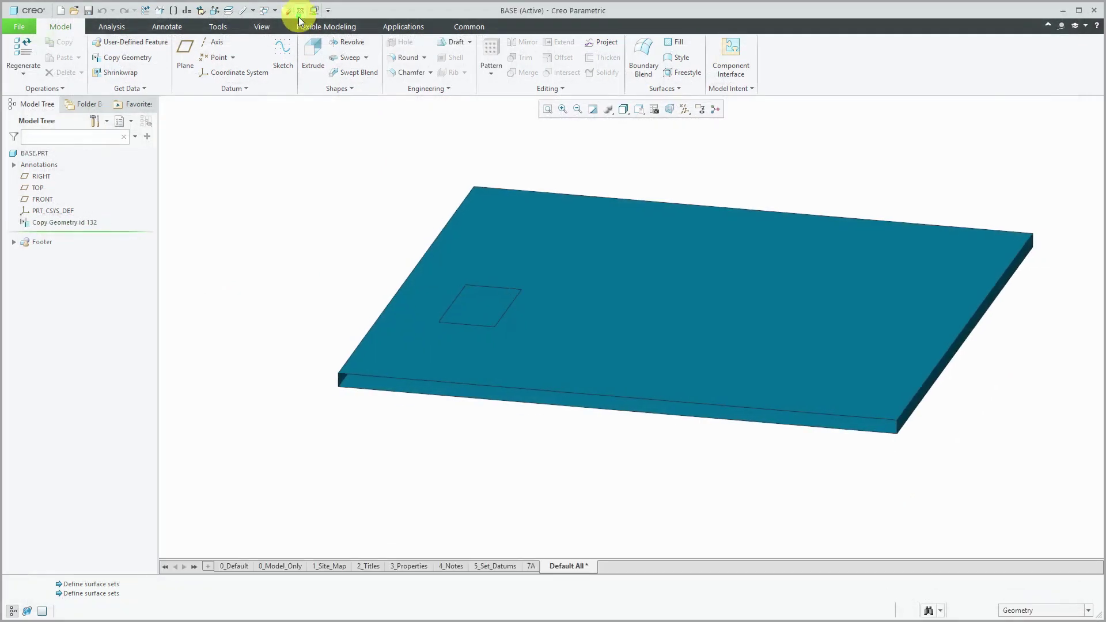
Delete Copy Geometry id 132 from BASE and close the BASE window
click(64, 222)
right_click(65, 222)
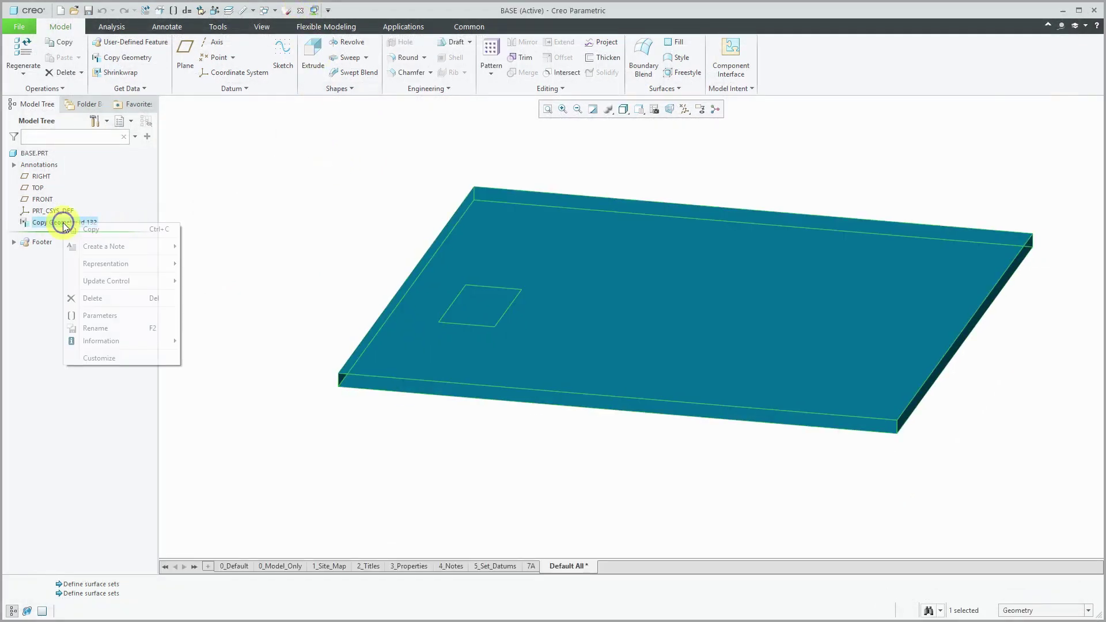
click(92, 298)
click(523, 332)
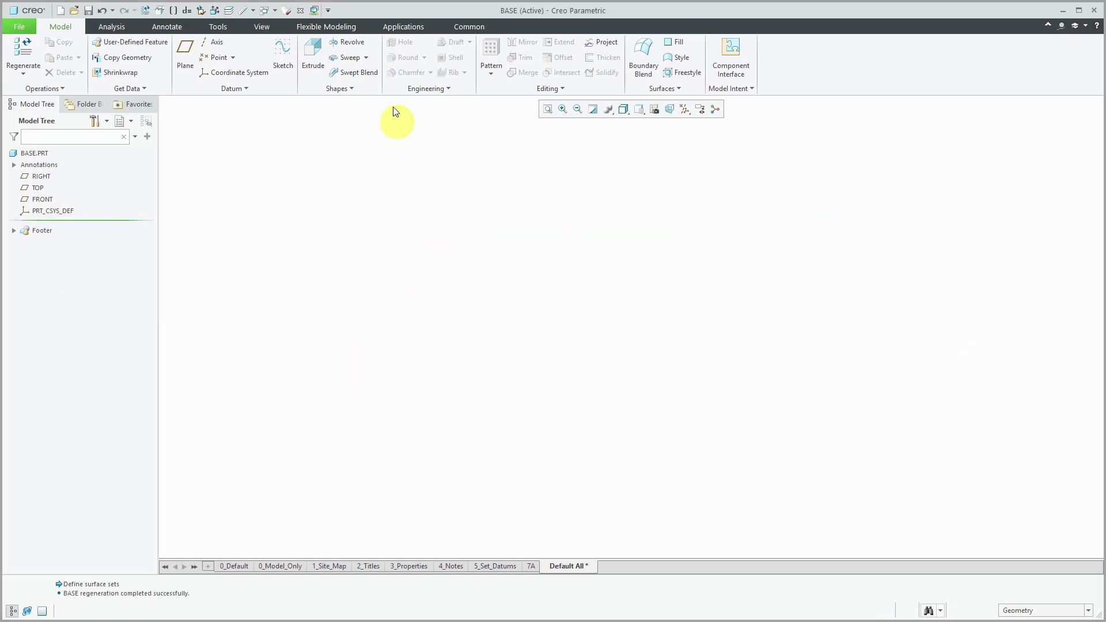
click(299, 11)
Activate the TOOLING_SKEL0001 skeleton part in the assembly
scroll(427, 230, up, 2)
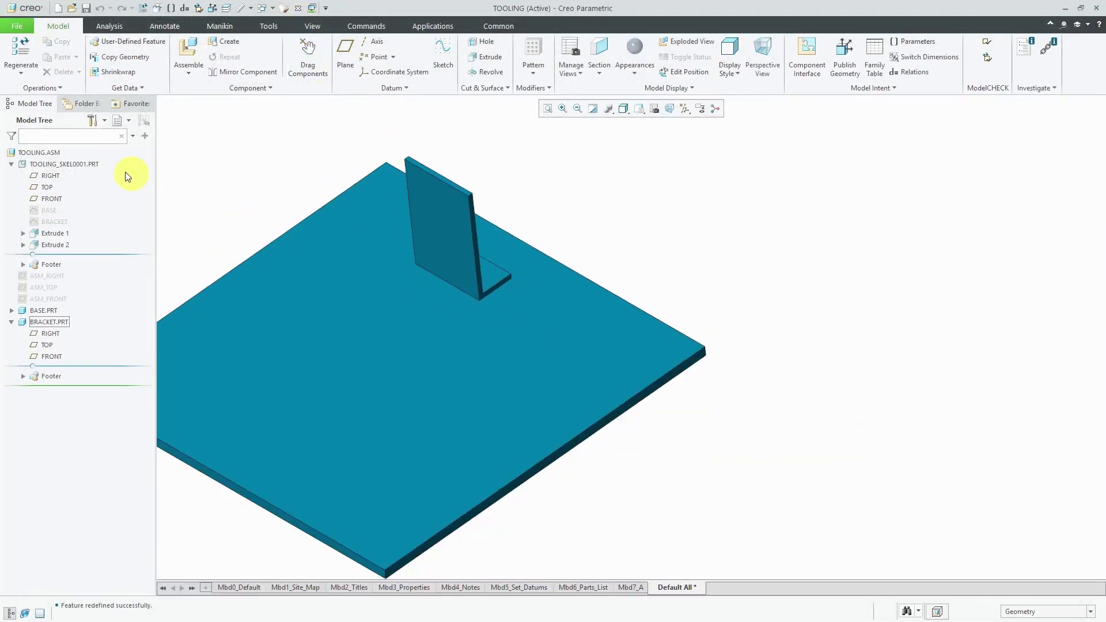
click(89, 165)
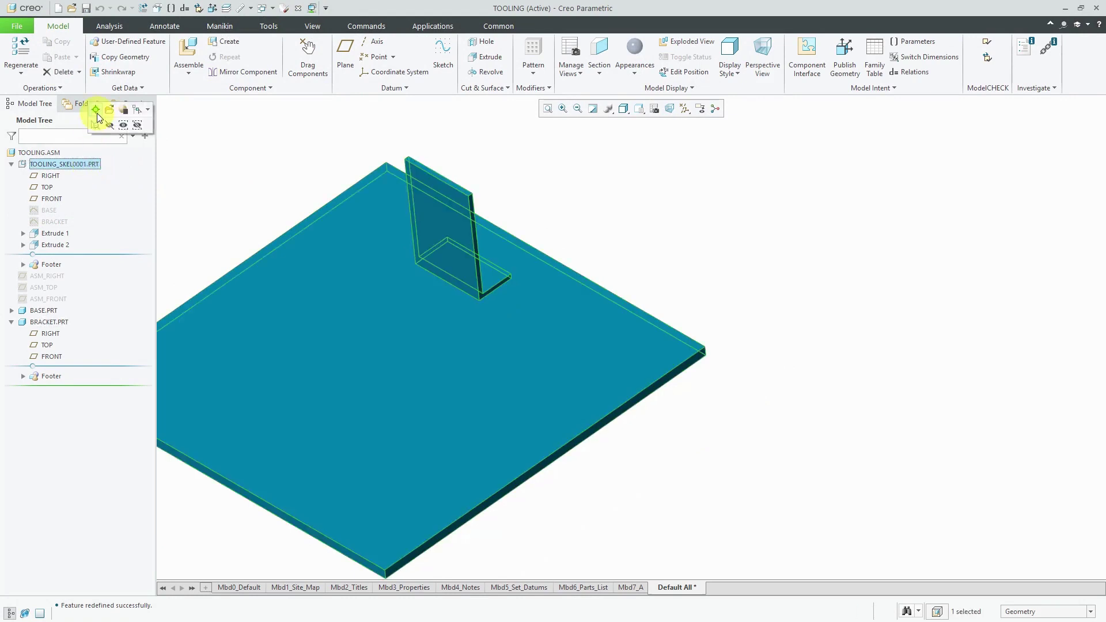
click(96, 110)
Change the plate's Extrude 1 from solid to a surface extrusion with Capped ends
click(54, 232)
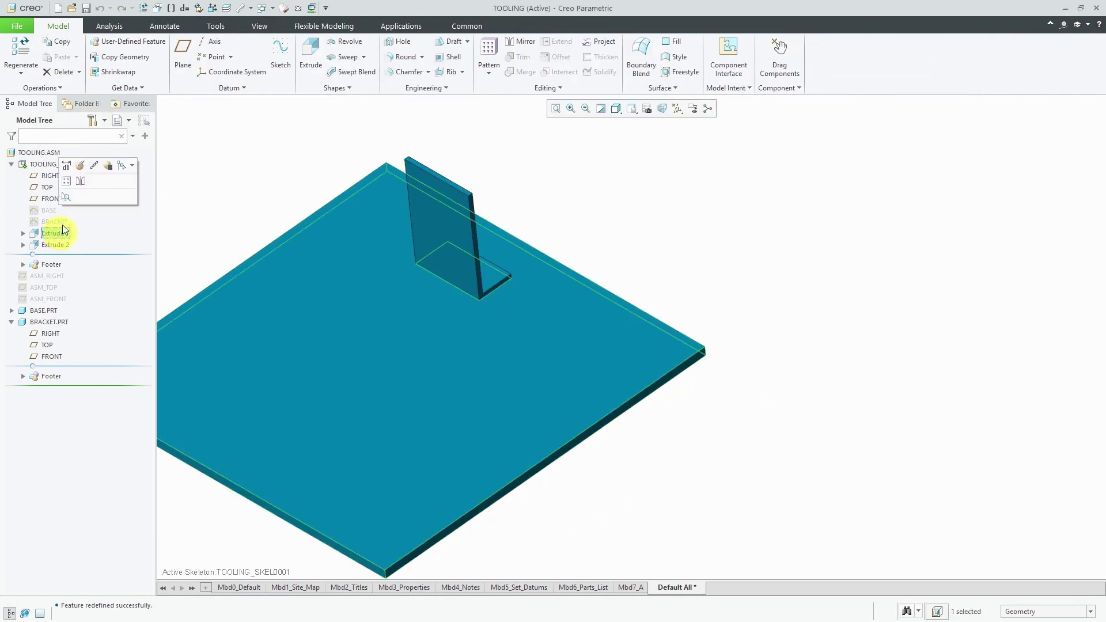
click(83, 168)
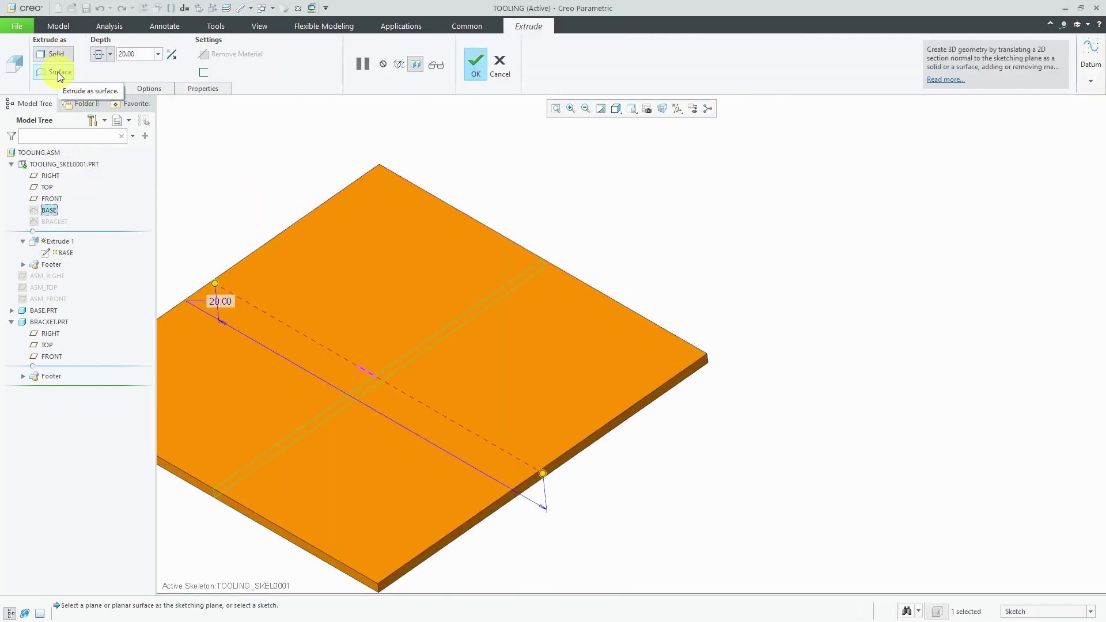
click(57, 72)
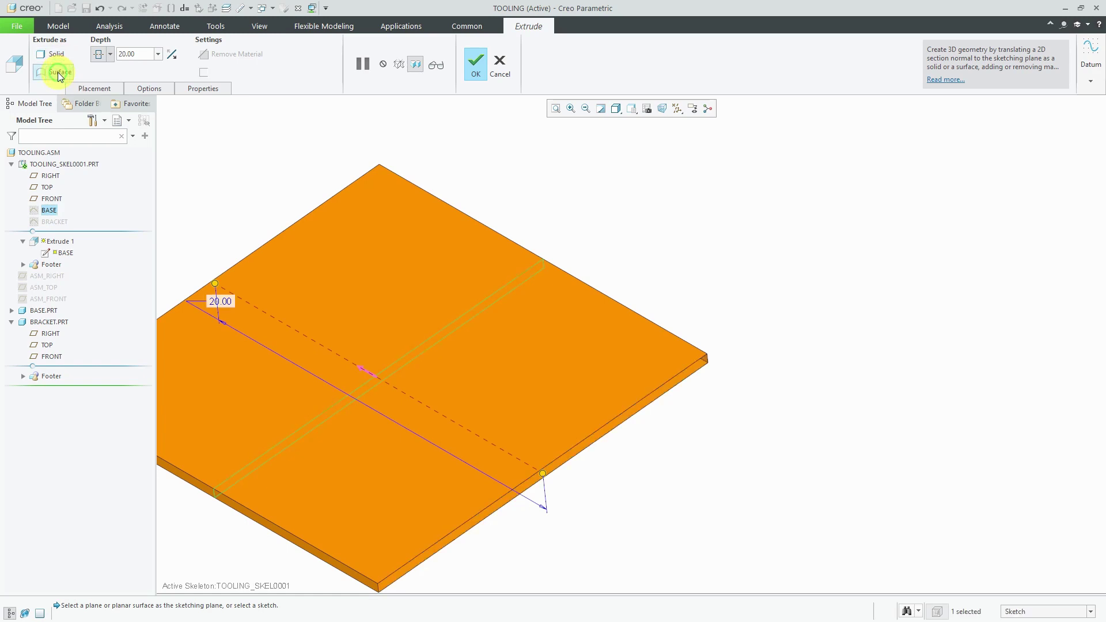
click(142, 91)
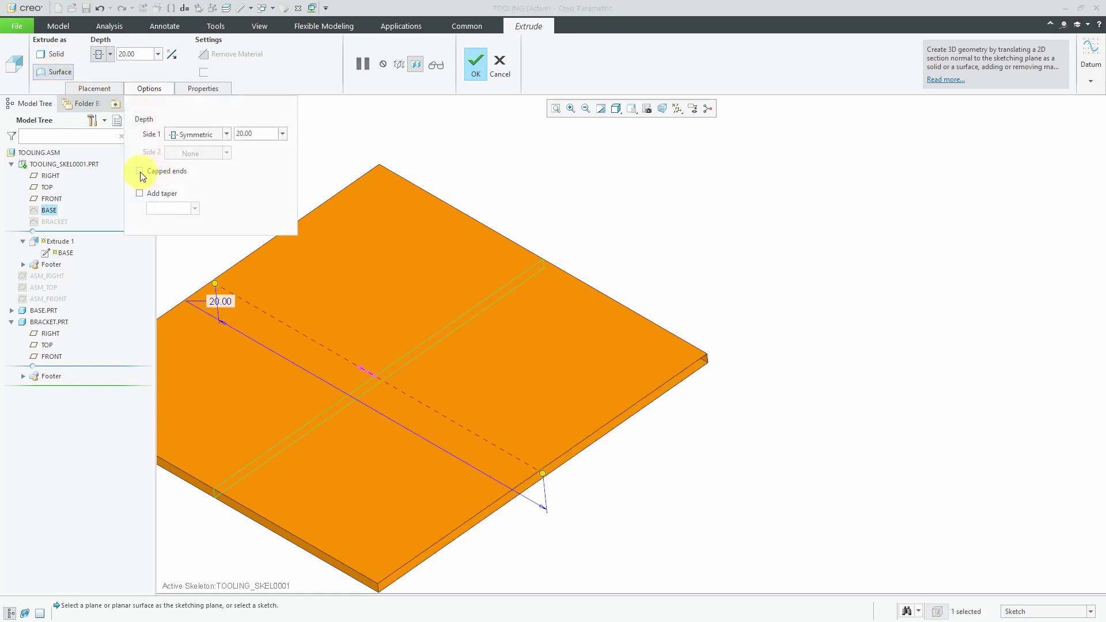
click(140, 171)
click(472, 75)
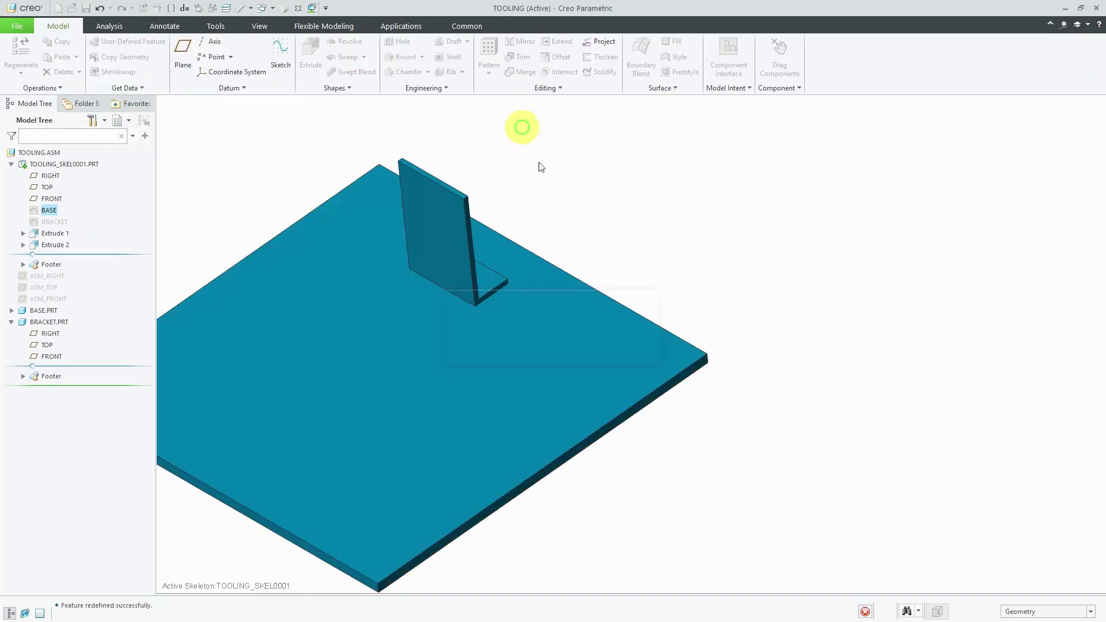
middle_drag(605, 272, 627, 306)
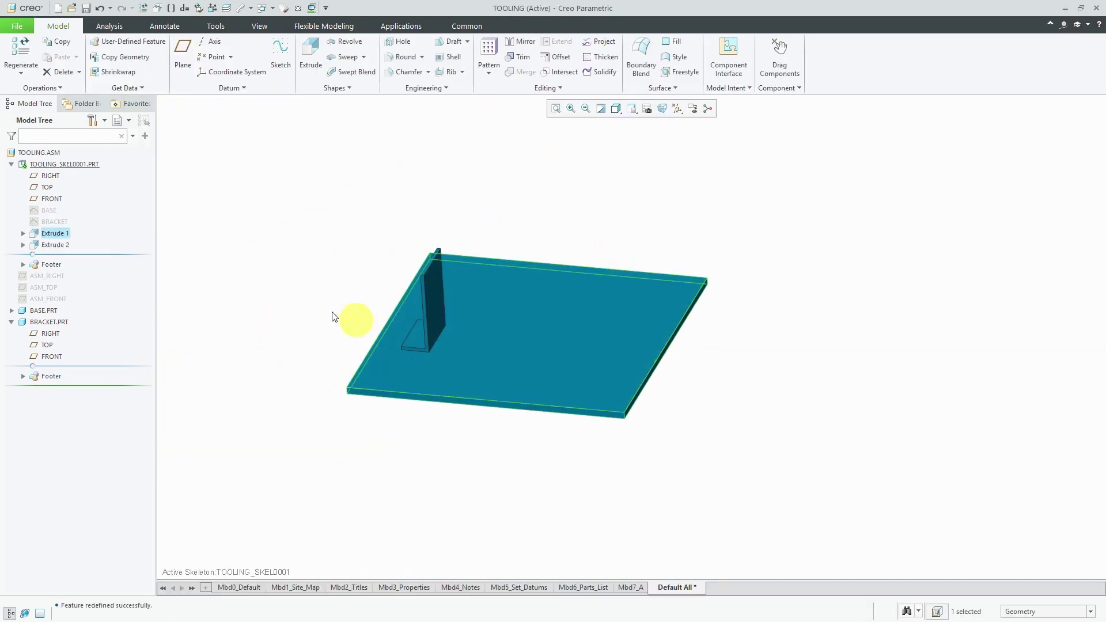
Switch the L-bracket's Extrude 2 to Surface with Capped ends enabled in Options
click(58, 246)
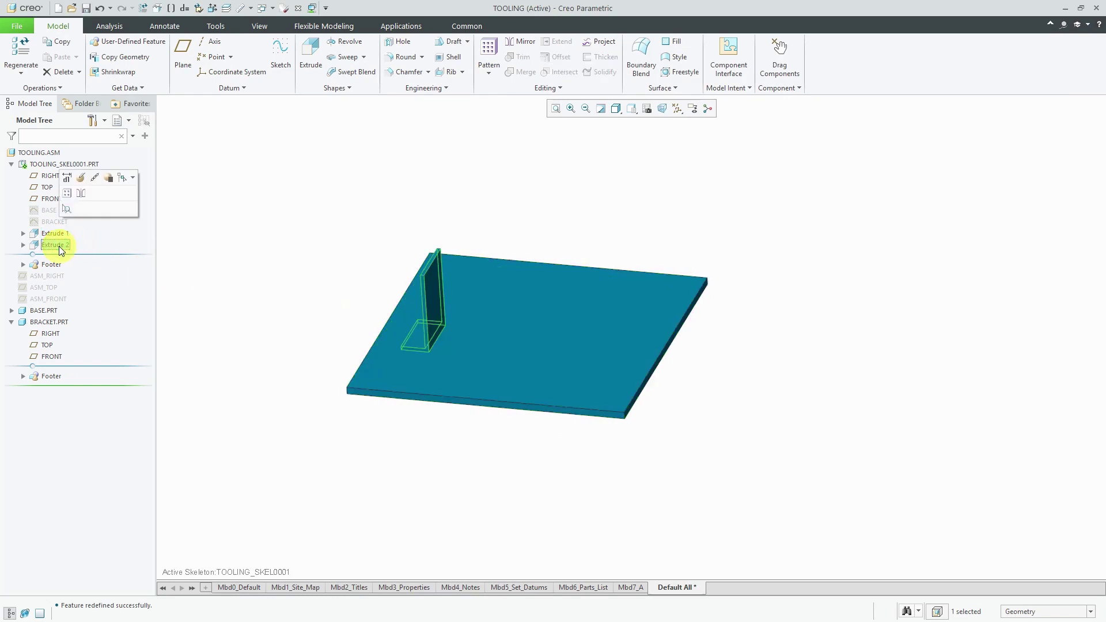
click(81, 179)
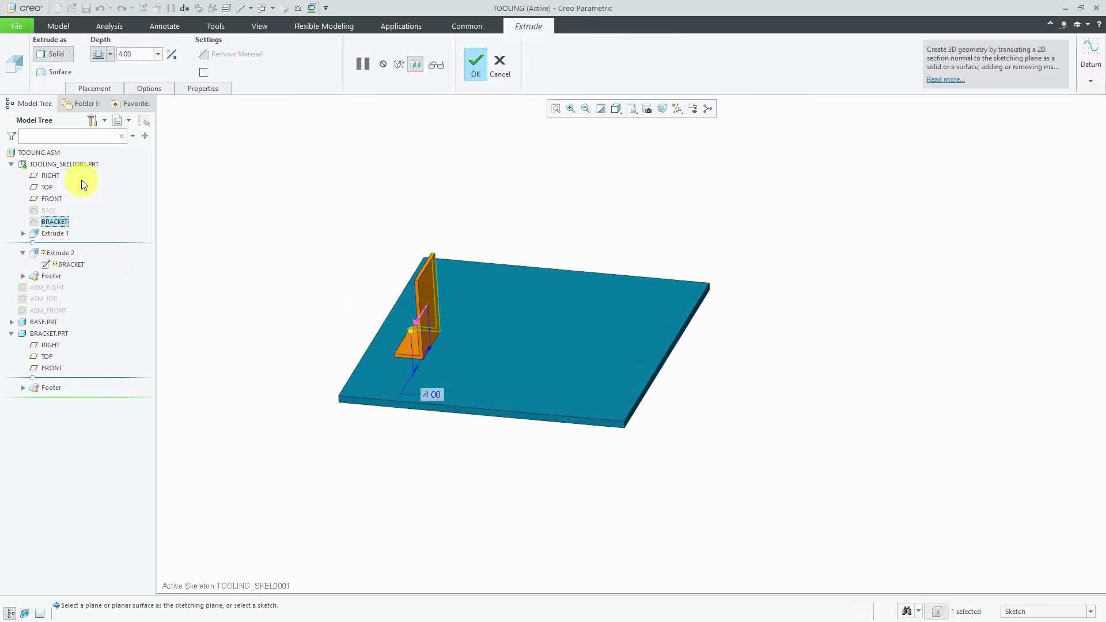
click(64, 74)
scroll(397, 340, down, 3)
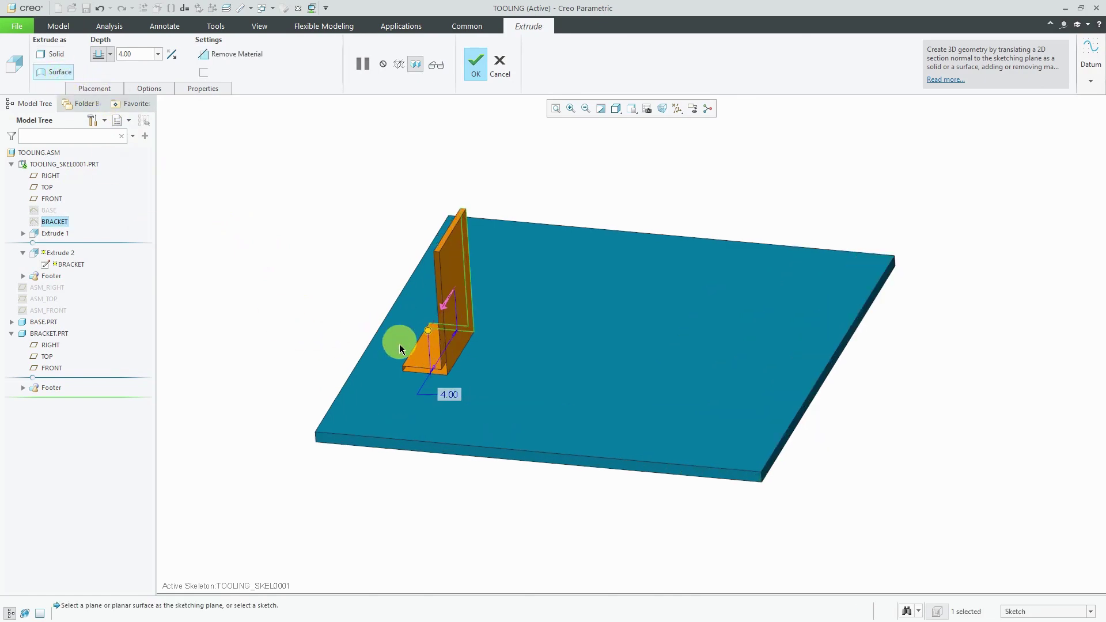
middle_drag(409, 346, 424, 325)
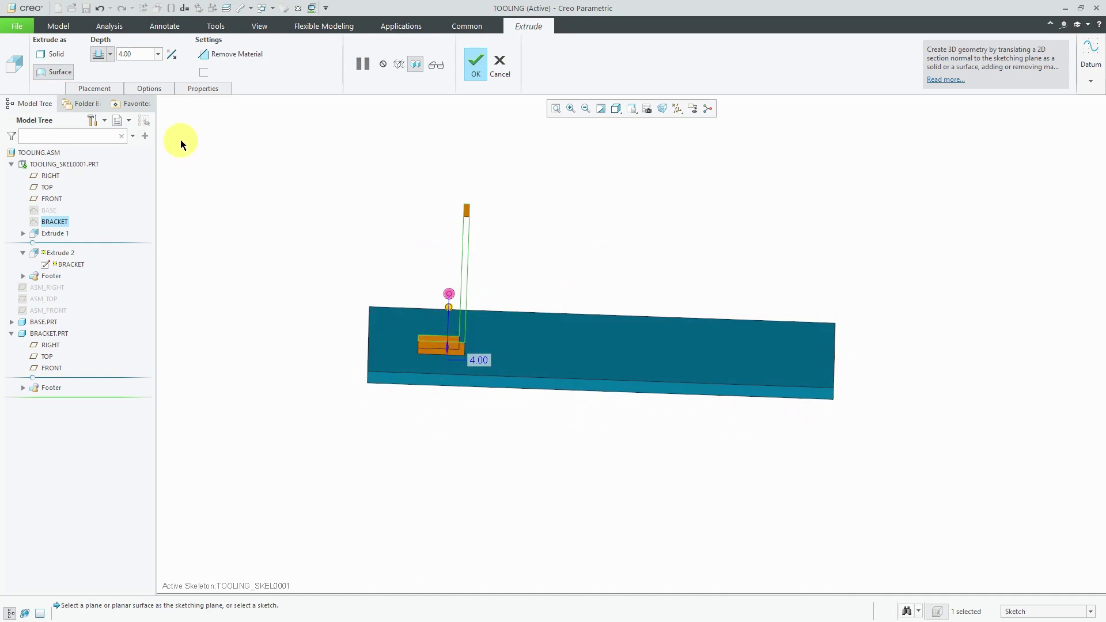
click(153, 89)
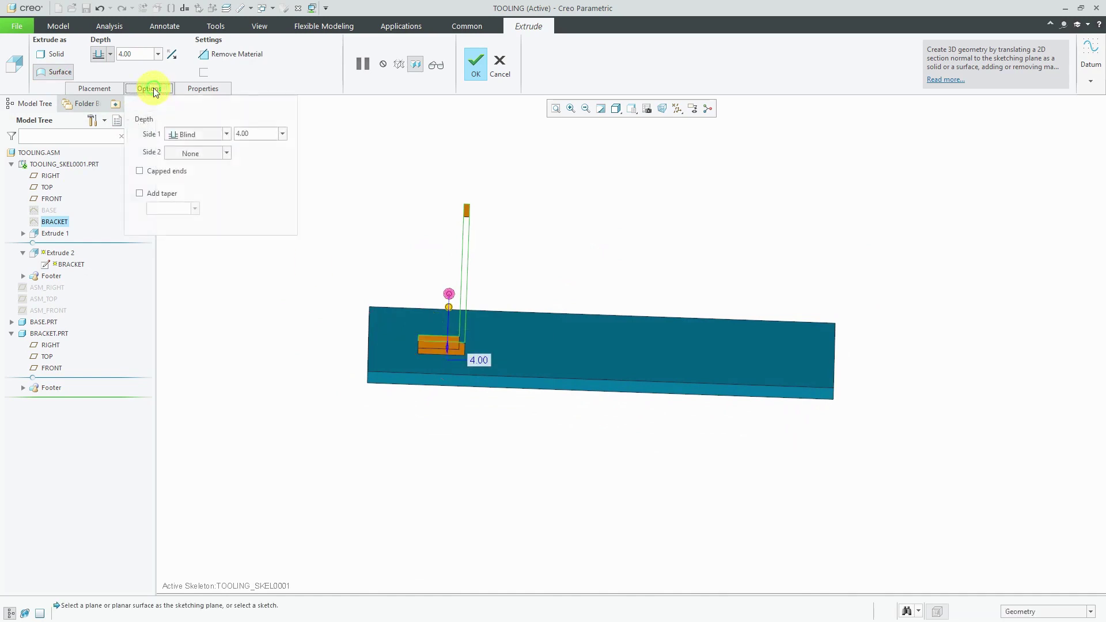
click(139, 171)
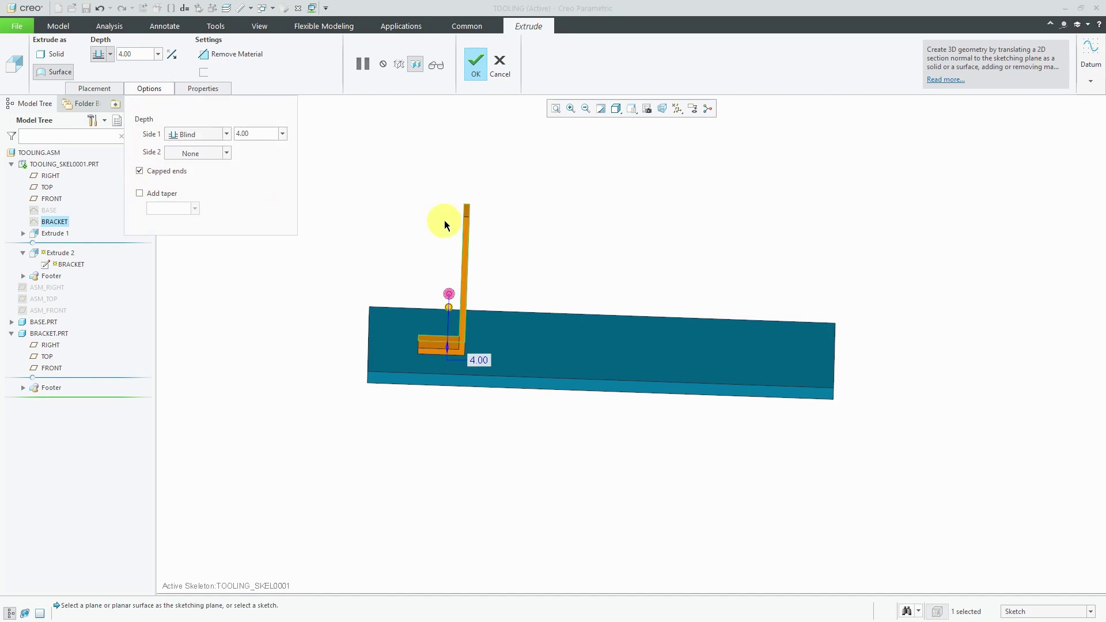
click(481, 61)
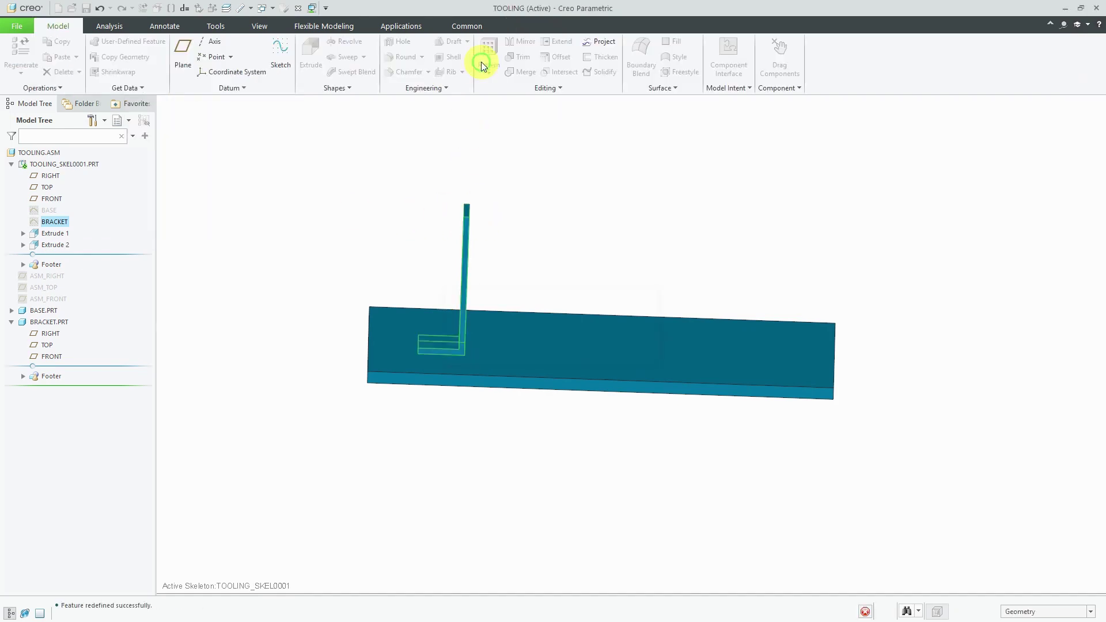
Activate BASE.PRT and expand its feature list in the Model Tree
middle_drag(554, 223, 525, 242)
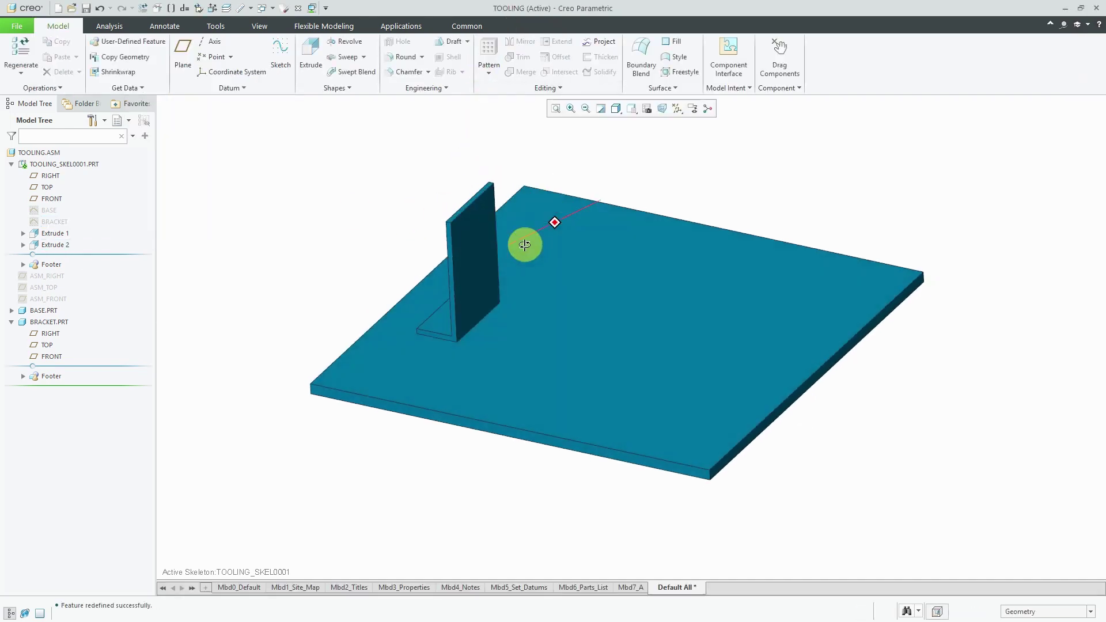
click(43, 311)
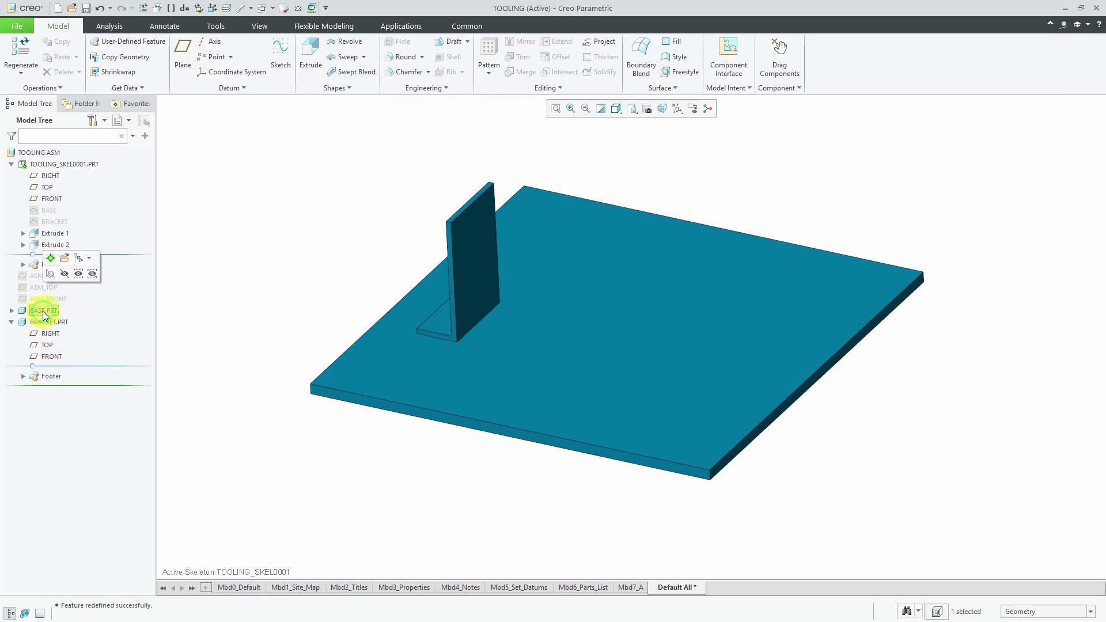
click(31, 279)
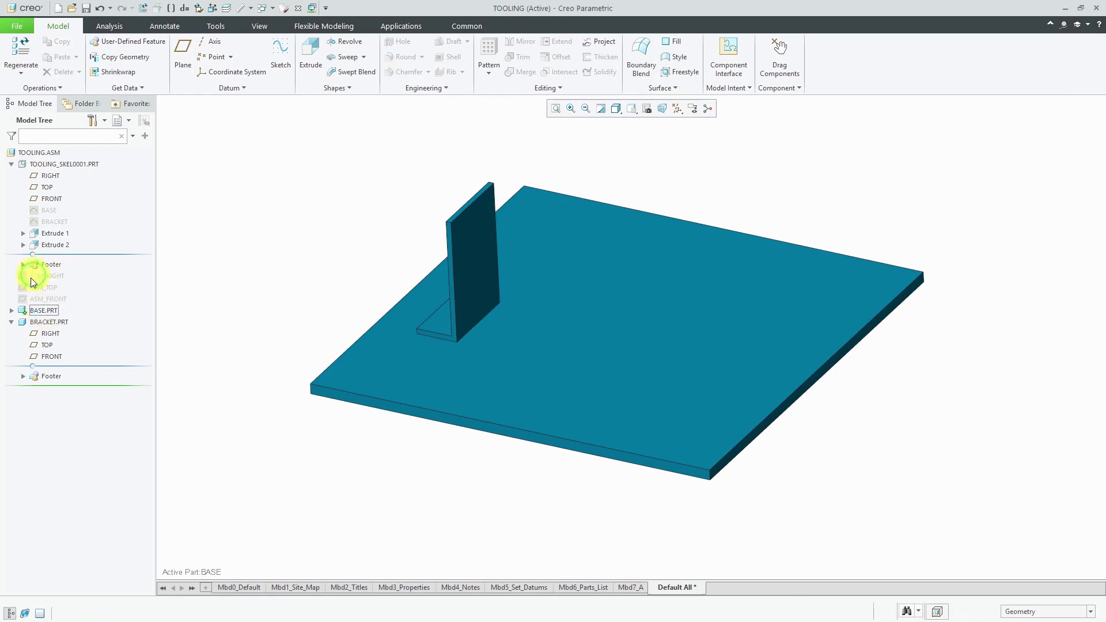
click(11, 310)
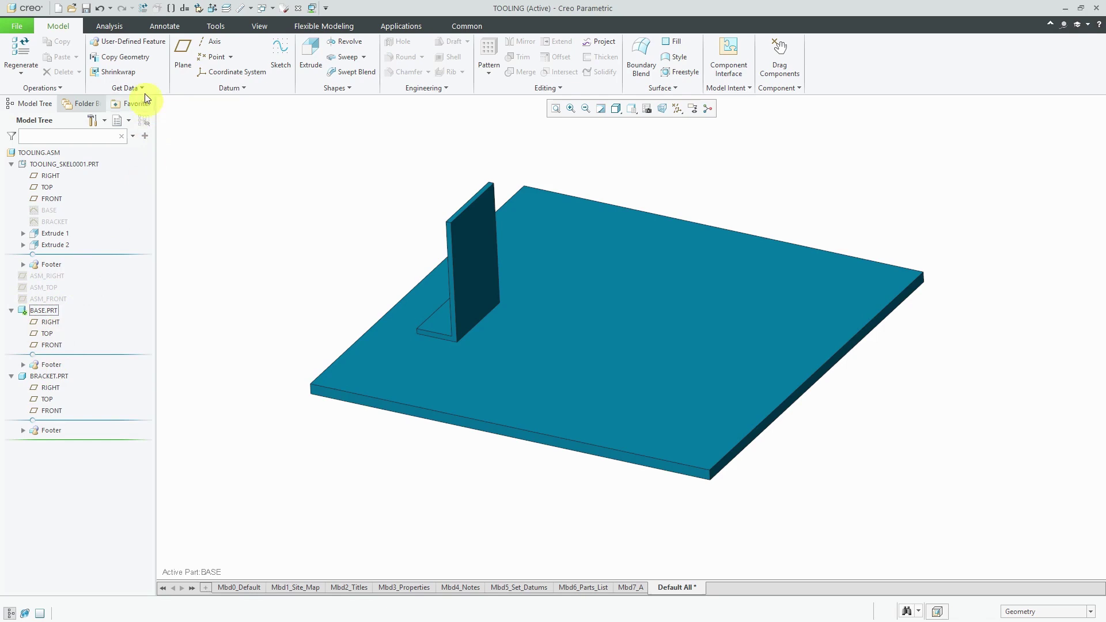
Copy the skeleton's plate quilt F7 into BASE as Copy Geometry id 166
click(137, 58)
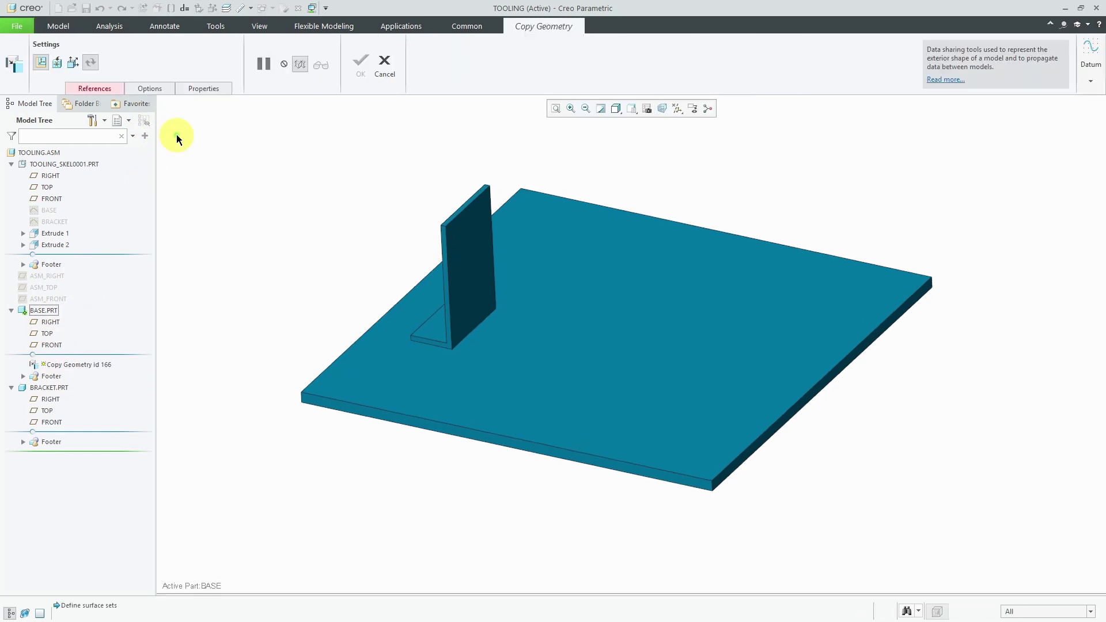
click(589, 358)
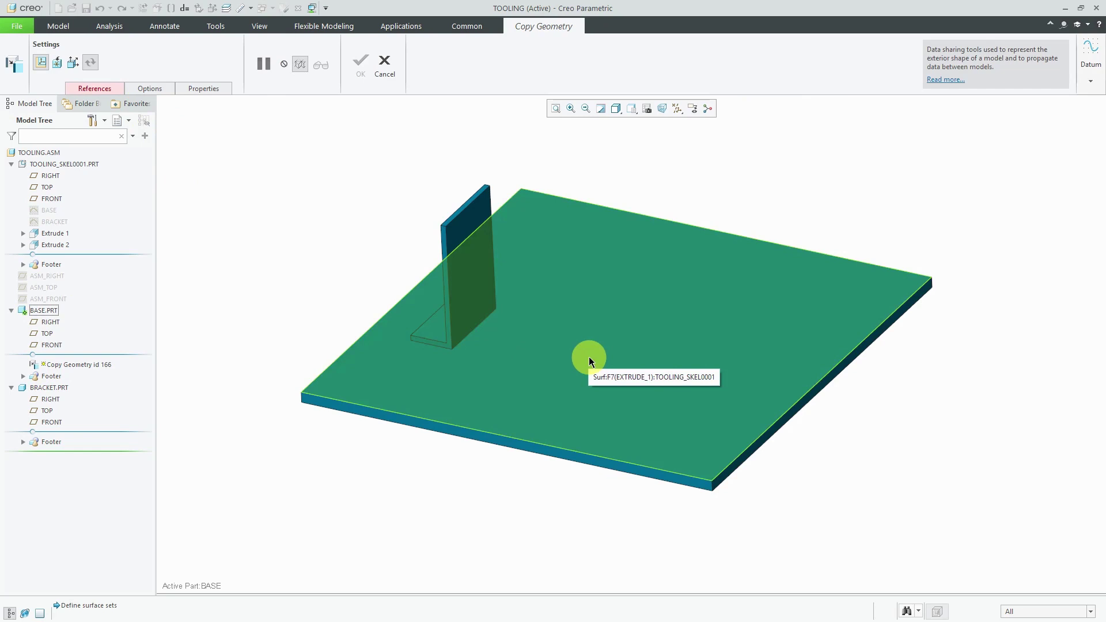
click(588, 357)
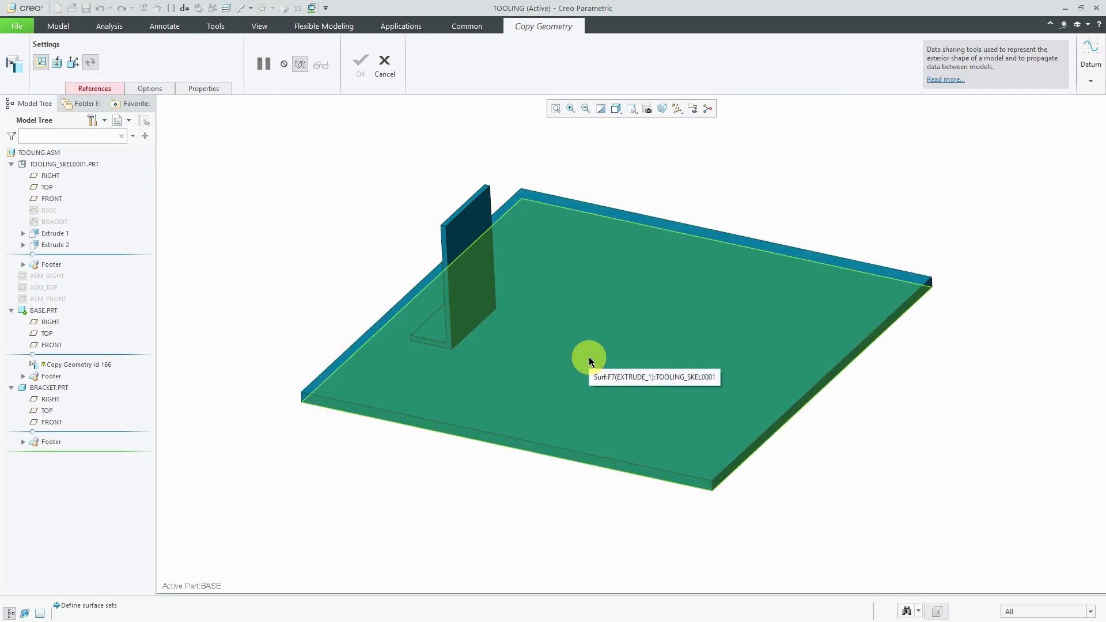
click(589, 358)
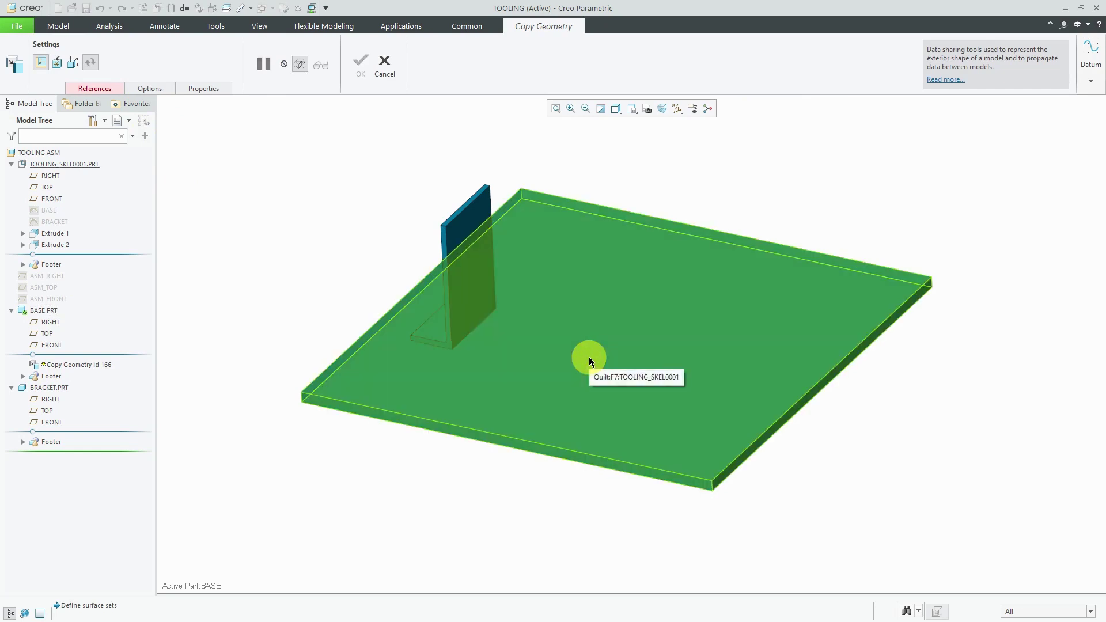
click(589, 357)
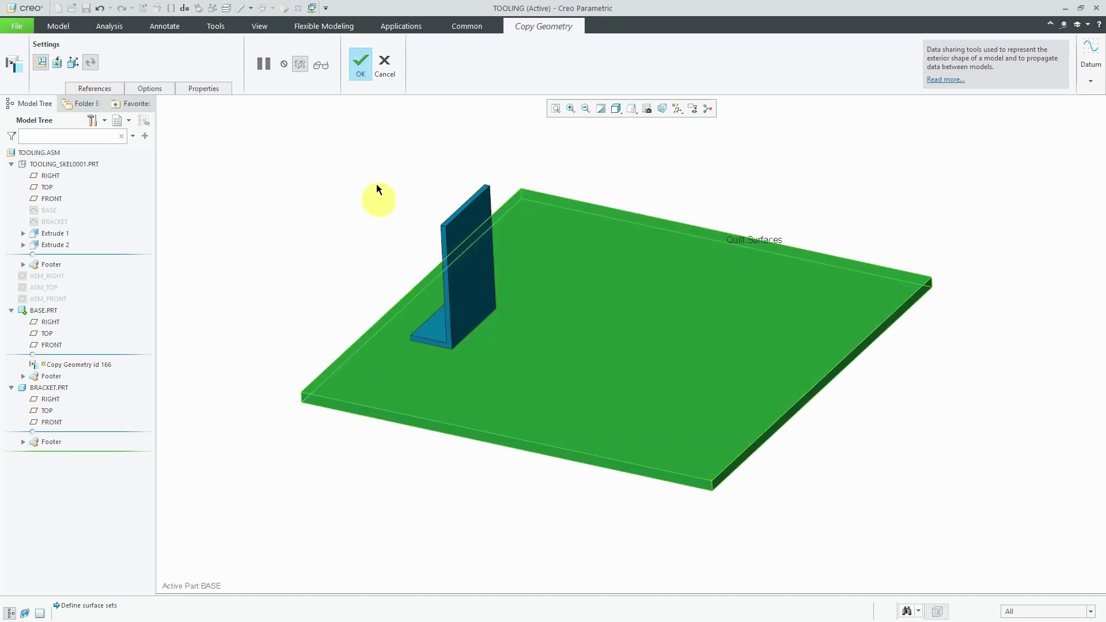
click(361, 64)
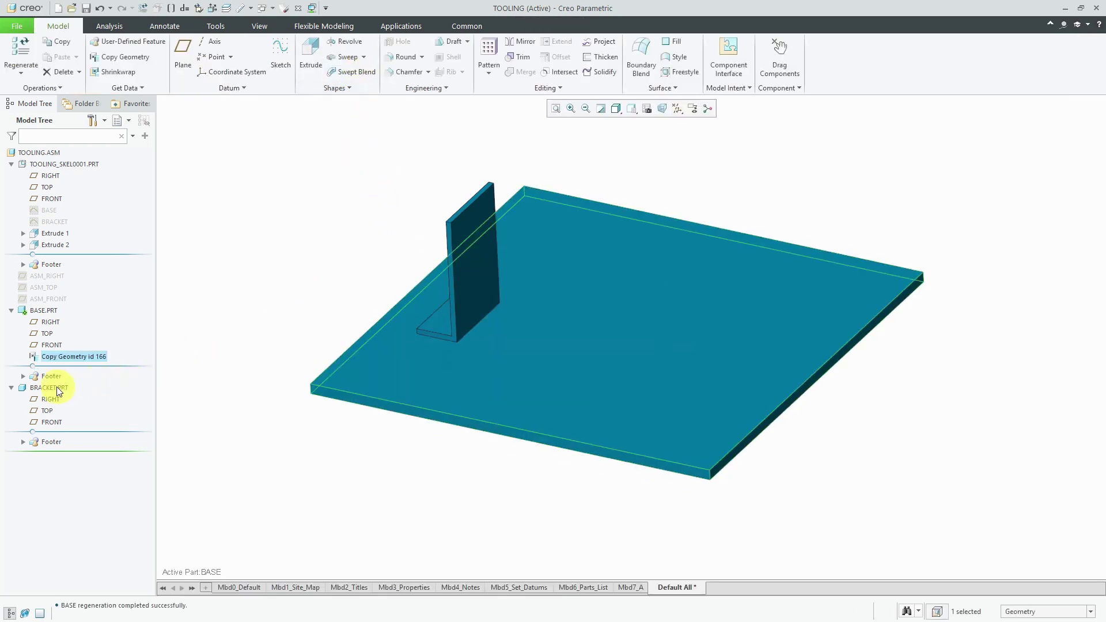
Make BRACKET active and copy the skeleton's L-shaped bracket quilt as Copy Geometry id 203
click(59, 391)
click(64, 331)
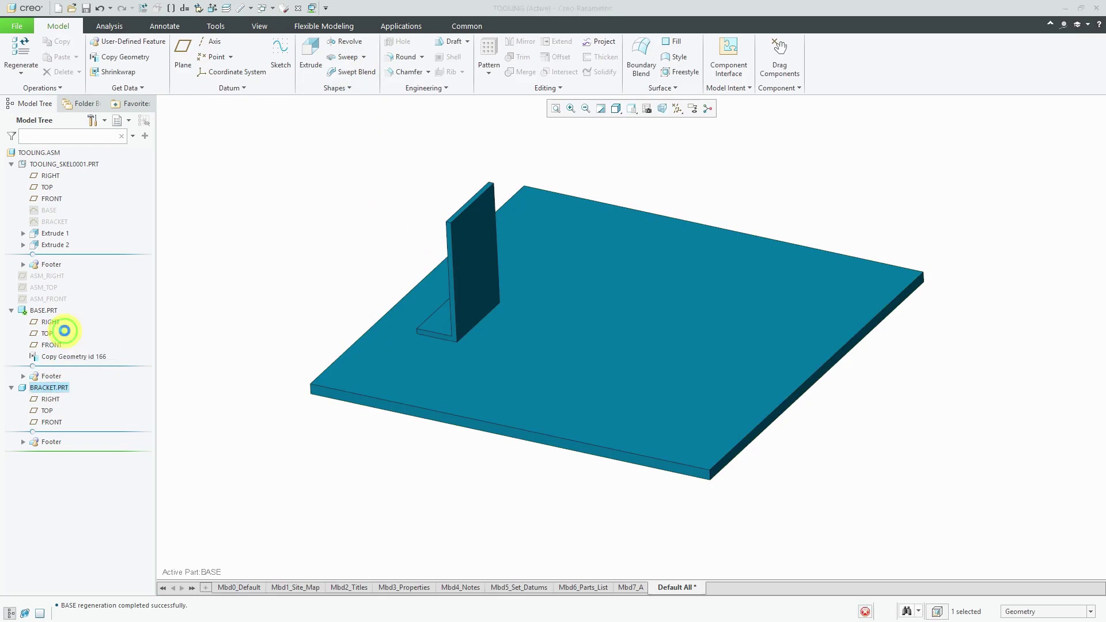
click(137, 60)
click(470, 237)
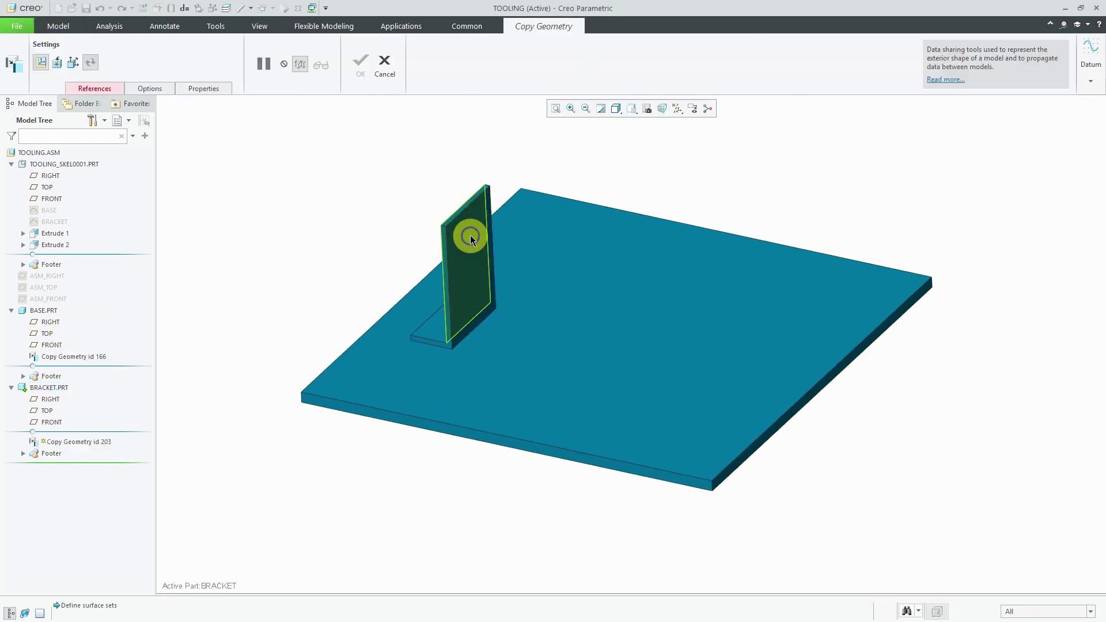
right_click(470, 235)
right_click(470, 235)
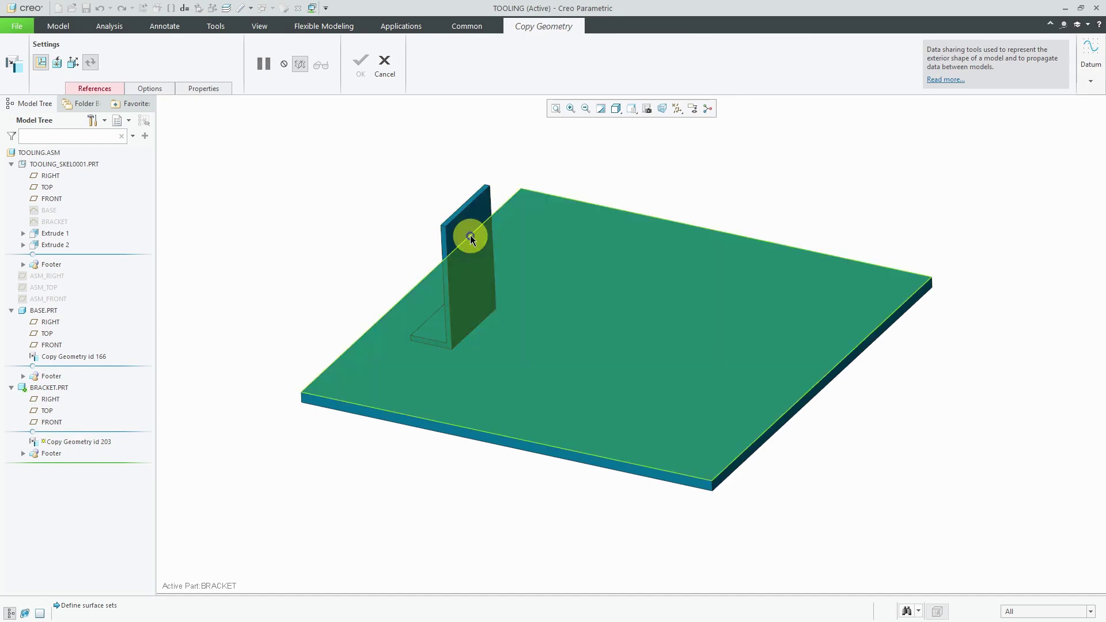
right_click(470, 235)
right_click(470, 235)
right_click(470, 236)
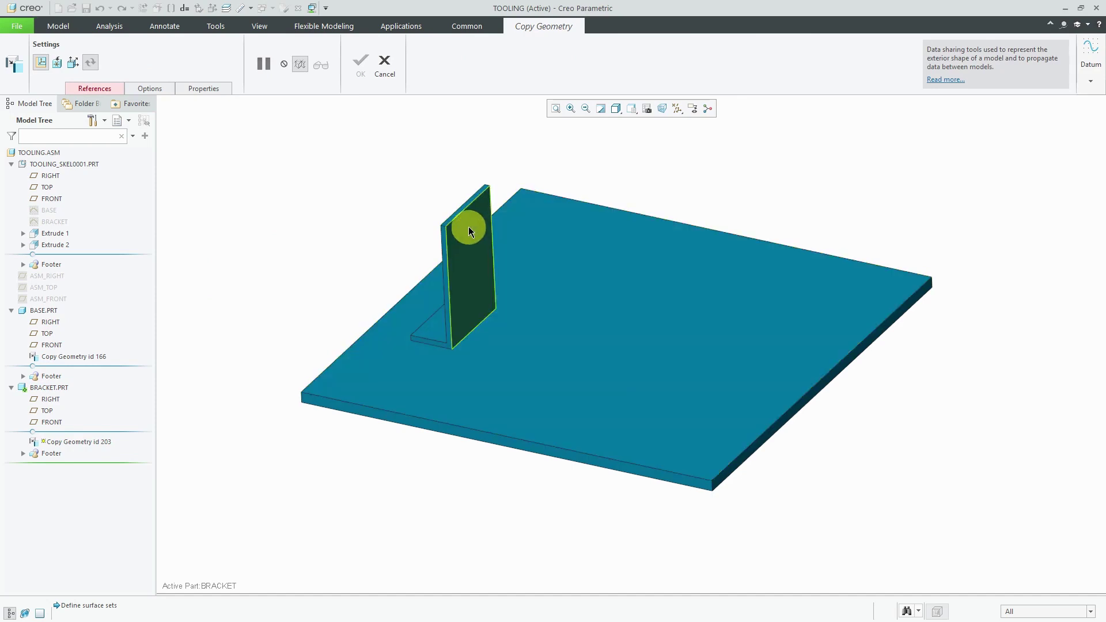
right_click(468, 228)
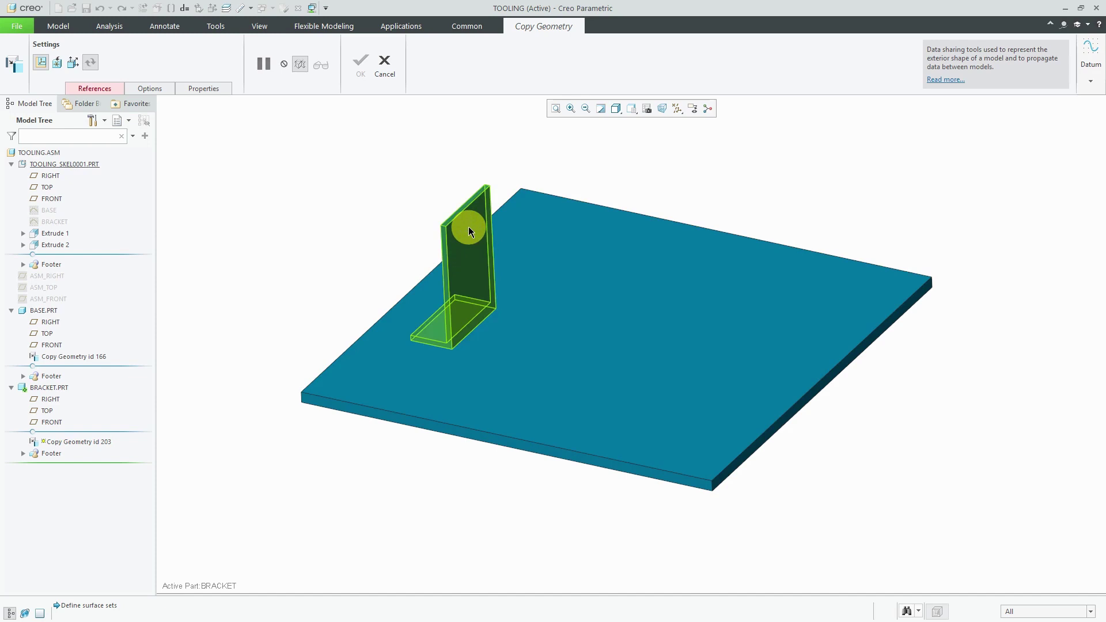
click(469, 231)
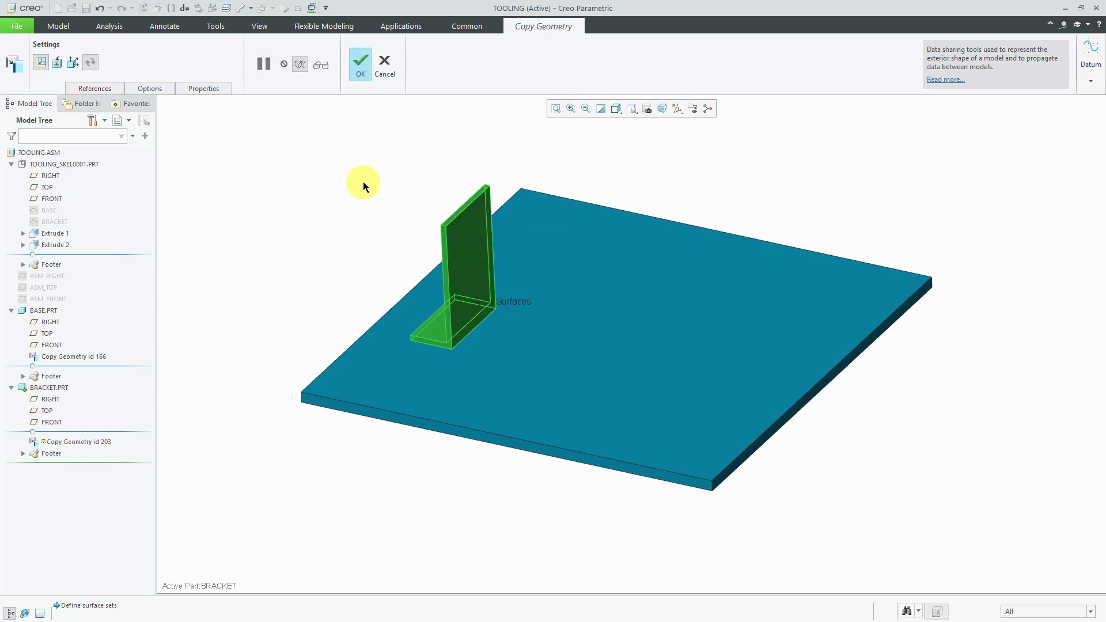
click(360, 63)
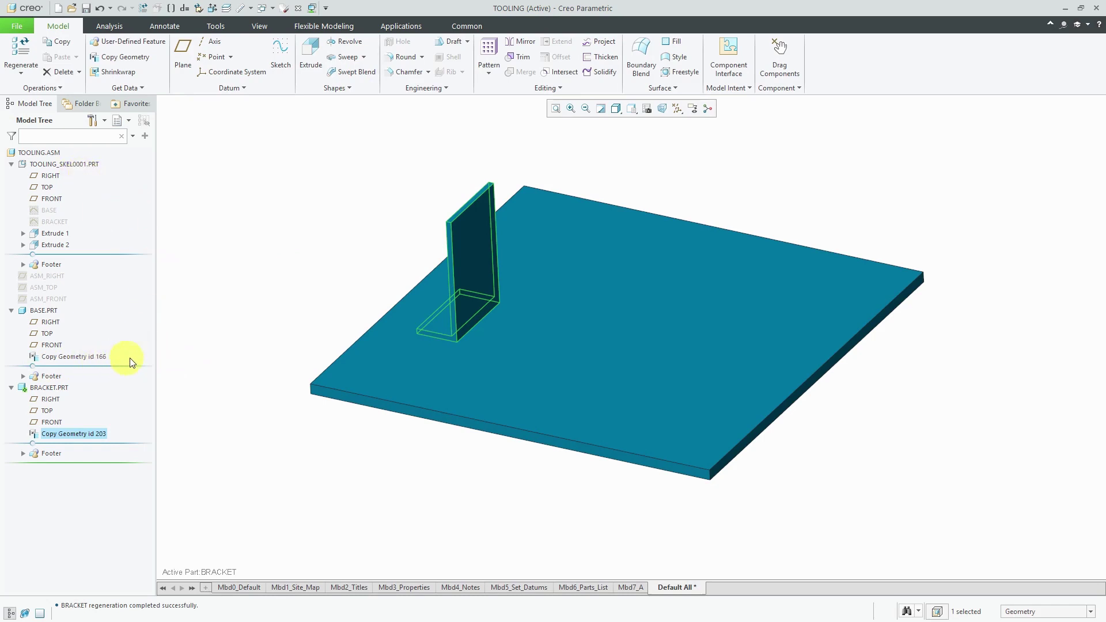
Open BASE.PRT and solidify its copied plate quilt into Solidify 1
click(51, 309)
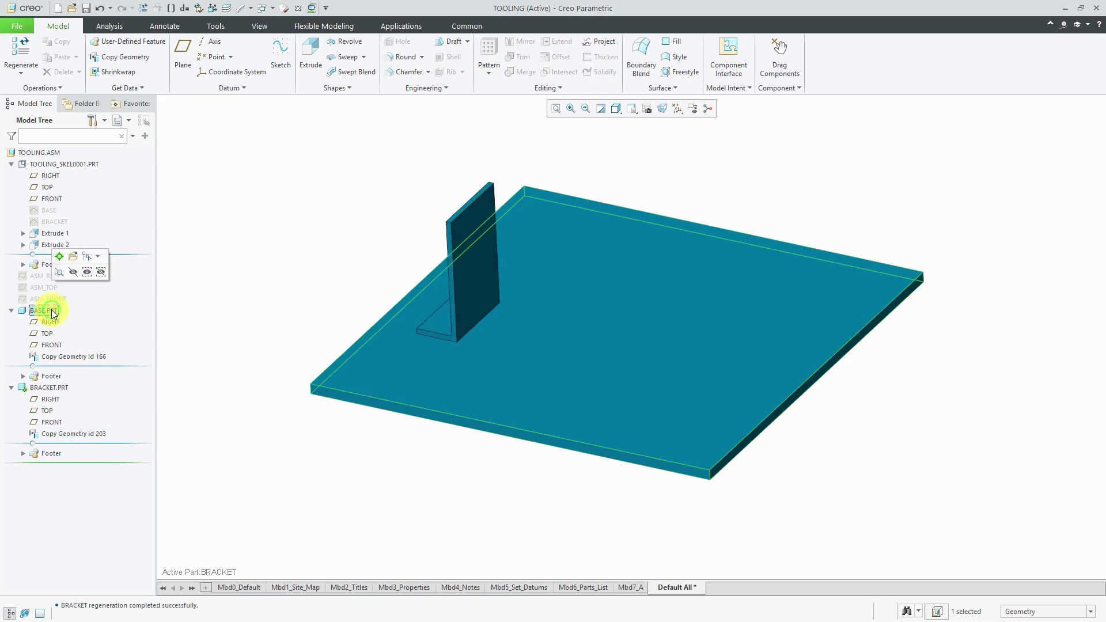
click(74, 256)
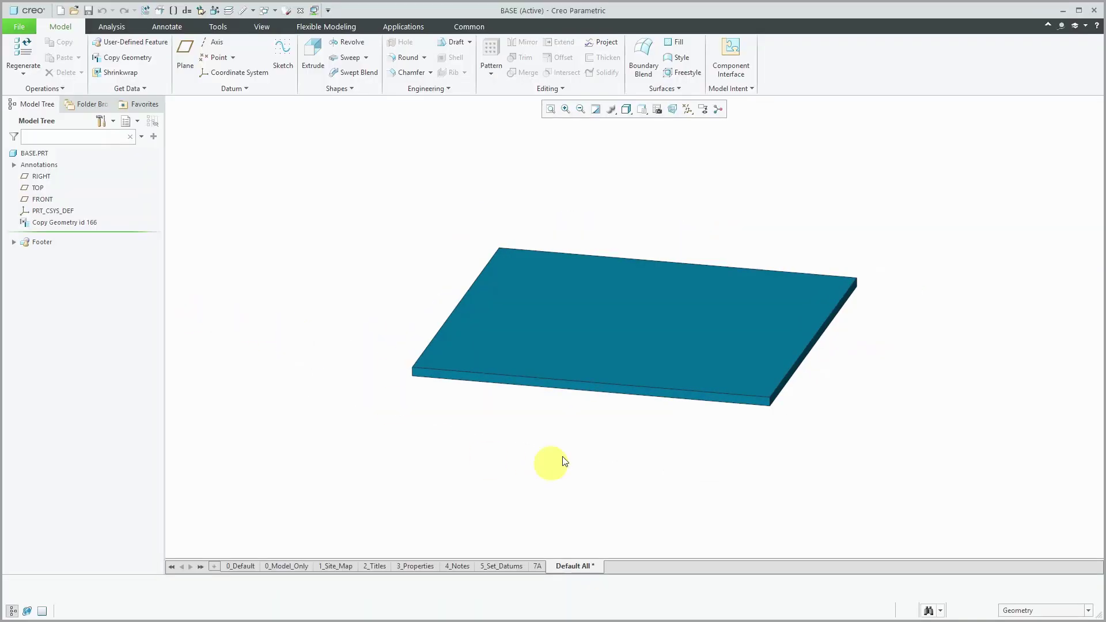
mouse_move(605, 446)
middle_down()
mouse_move(595, 388)
mouse_move(608, 432)
mouse_move(585, 437)
mouse_move(598, 437)
middle_up()
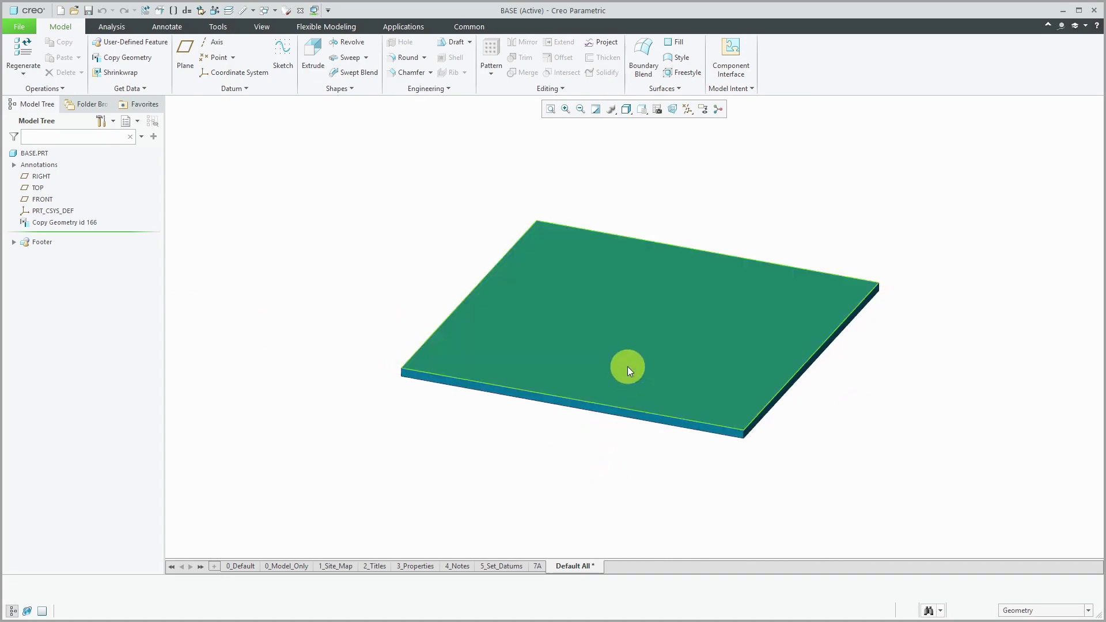
click(627, 366)
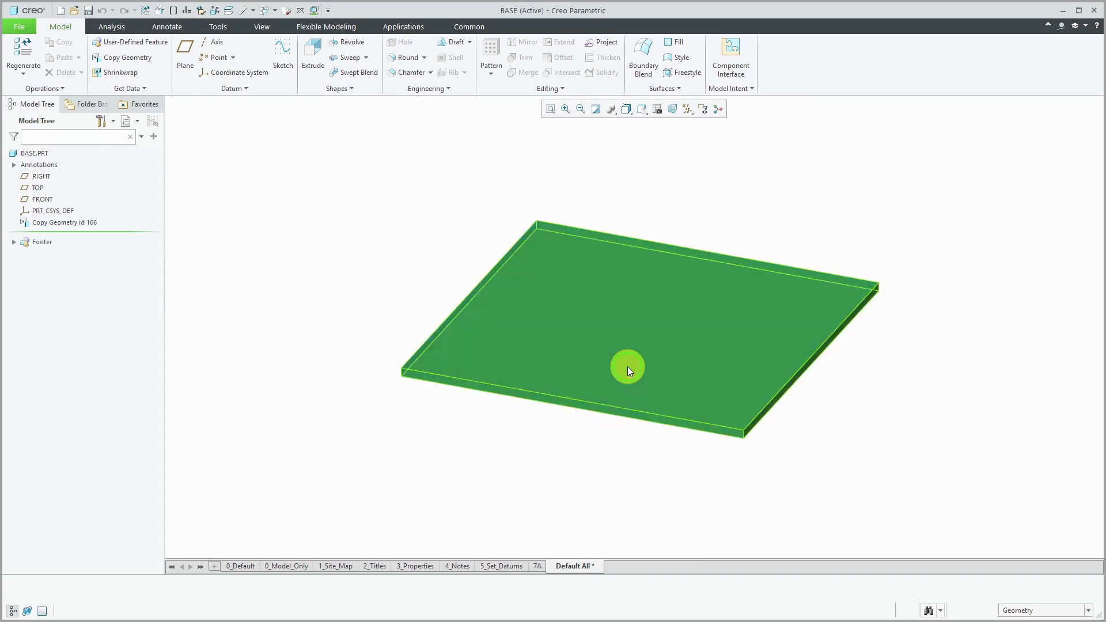
click(605, 75)
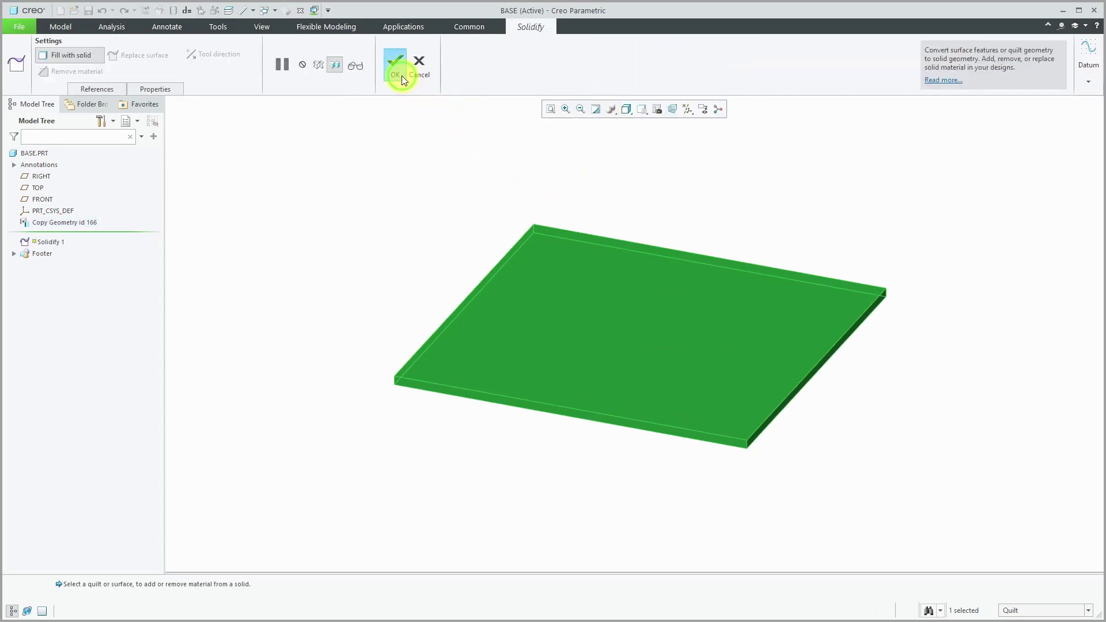
click(402, 75)
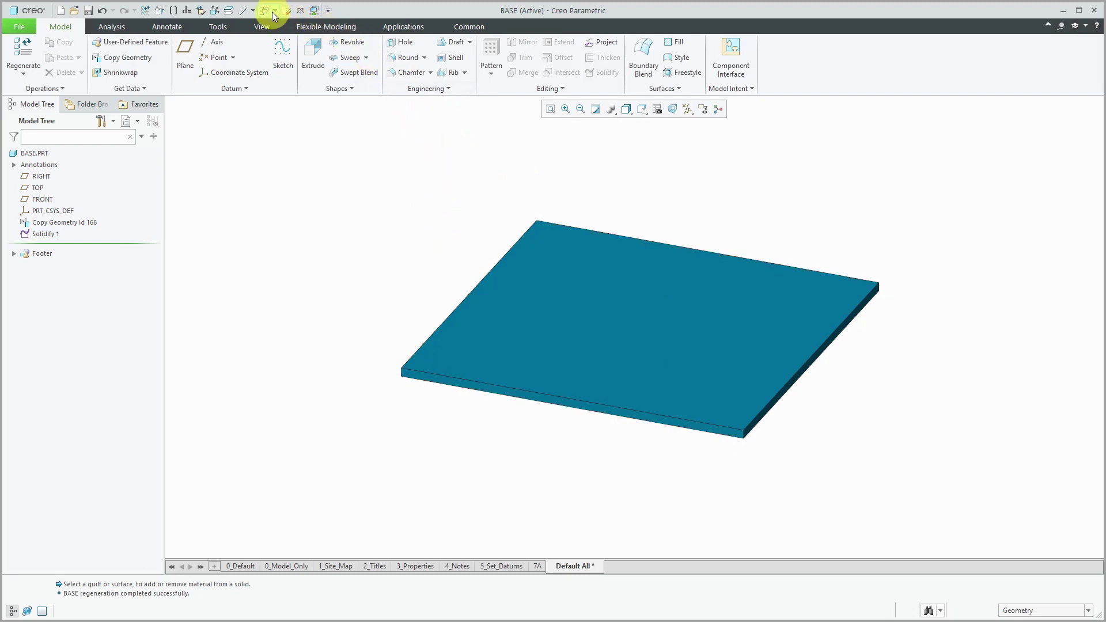
Add hatched planar cross-section XSEC0001 through the plate at offset 7.60
click(262, 27)
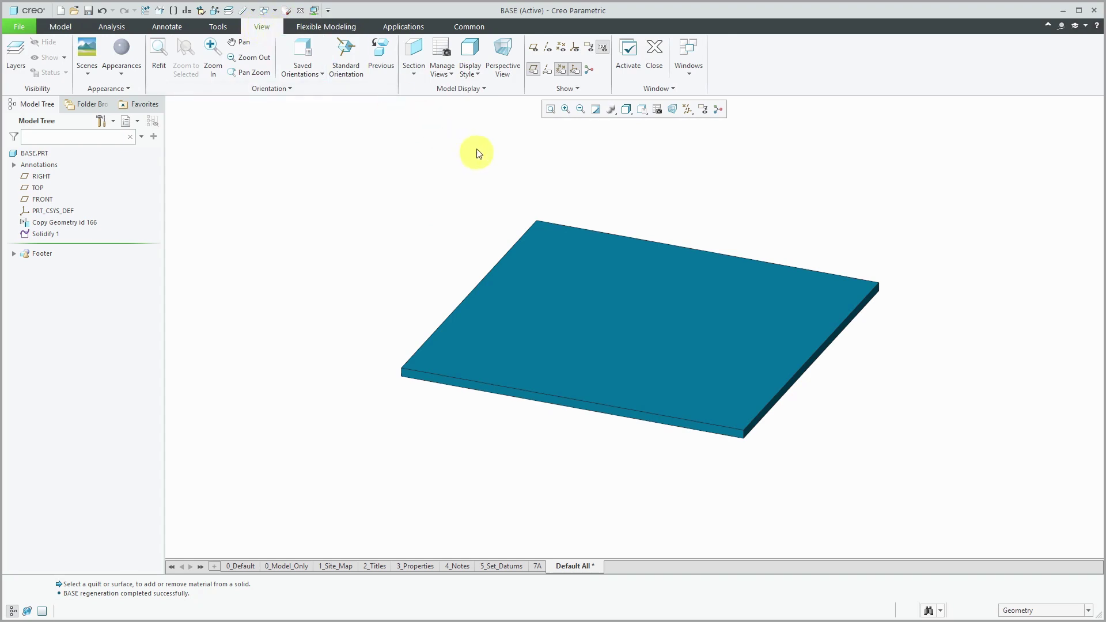
click(413, 76)
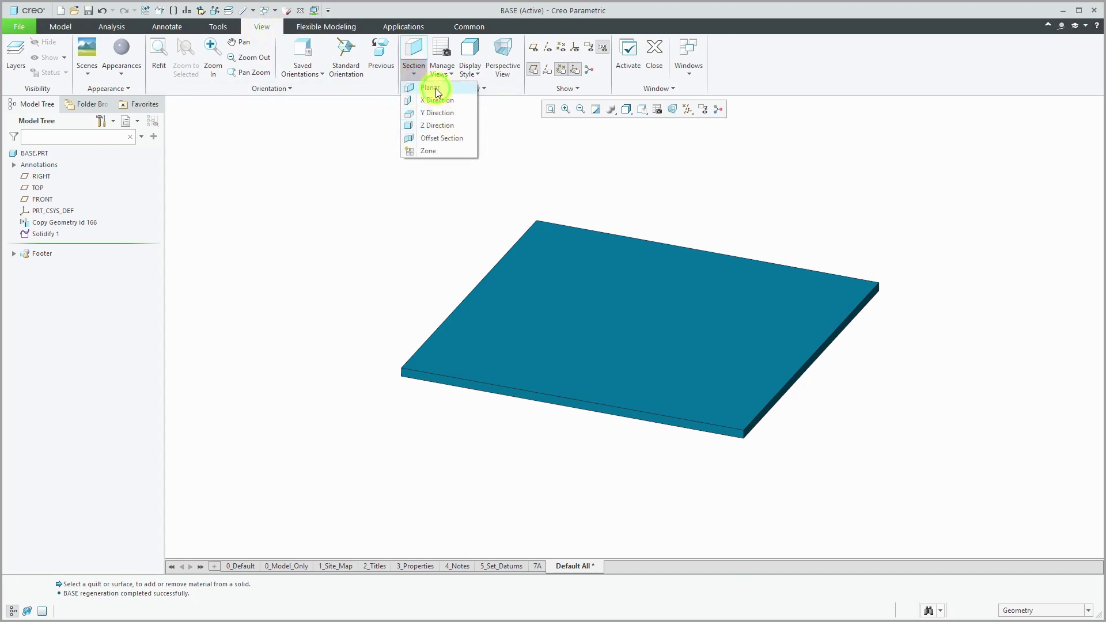
click(438, 92)
scroll(558, 410, down, 2)
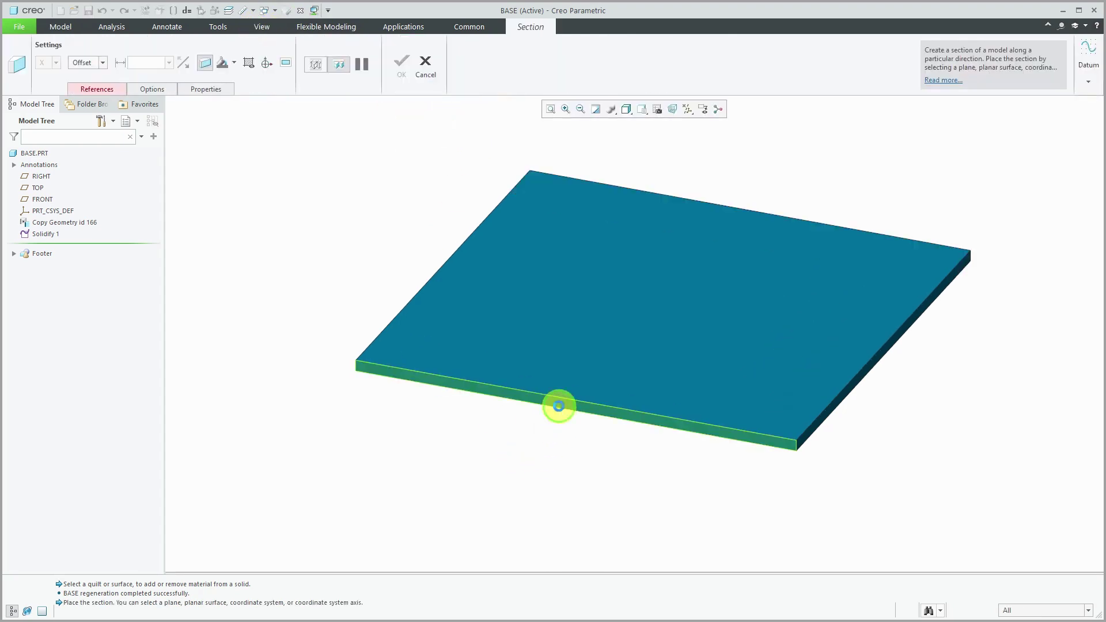
click(559, 406)
drag(560, 421, 612, 340)
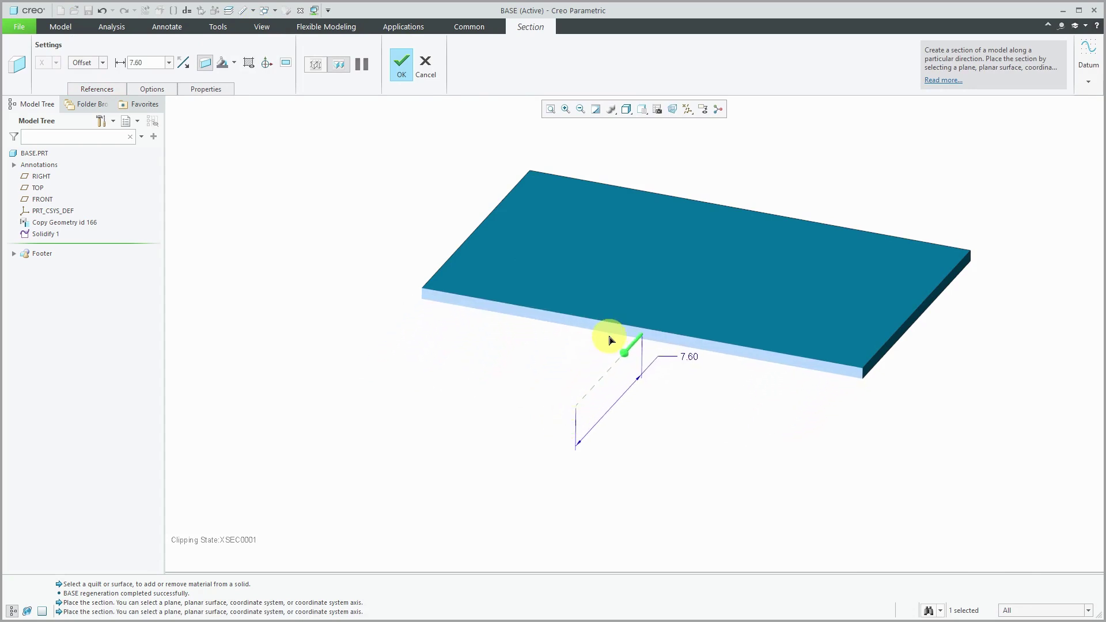
click(249, 62)
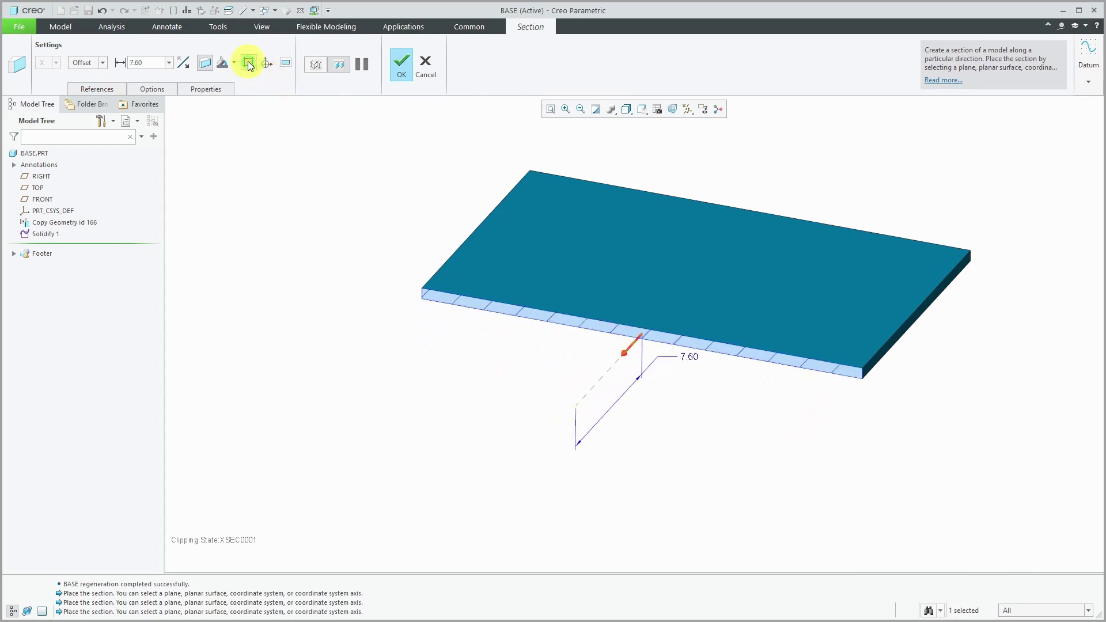
scroll(675, 273, down, 1)
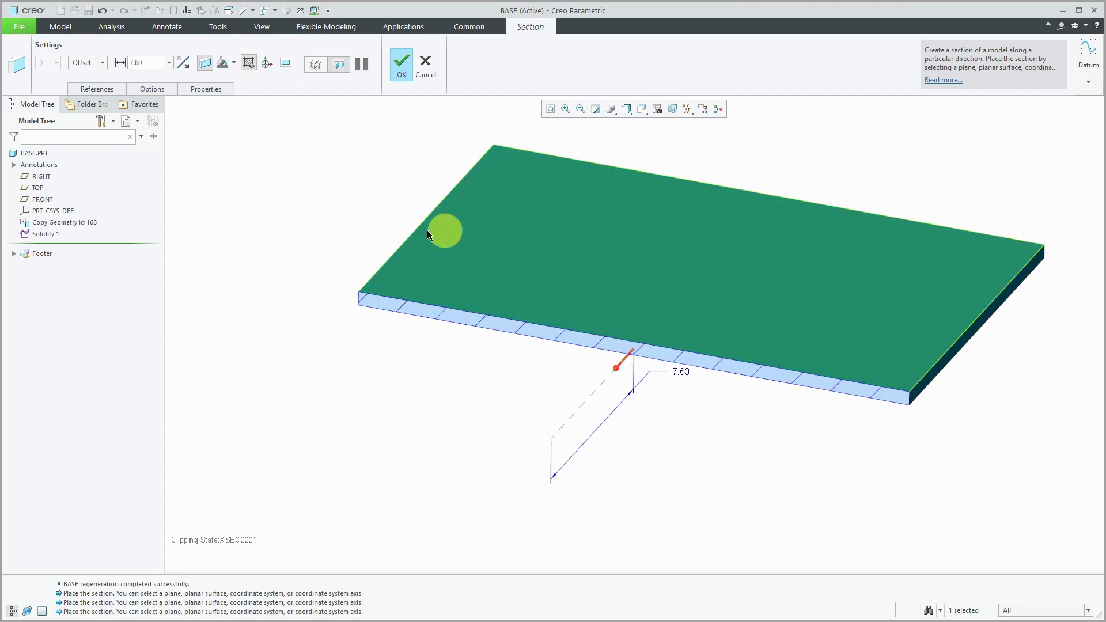
click(400, 63)
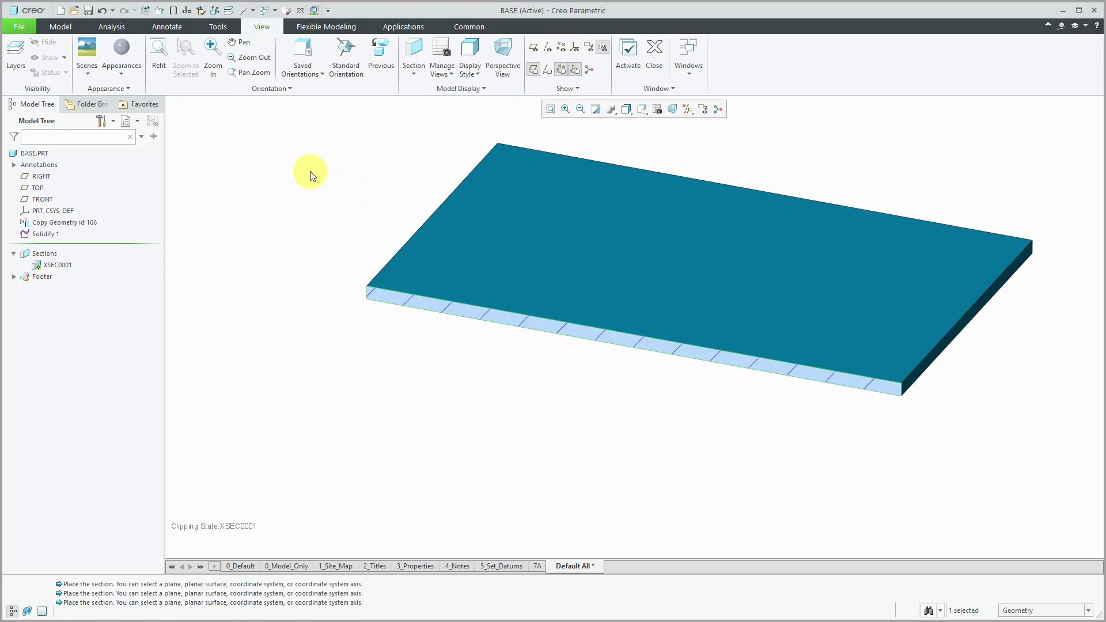
click(270, 11)
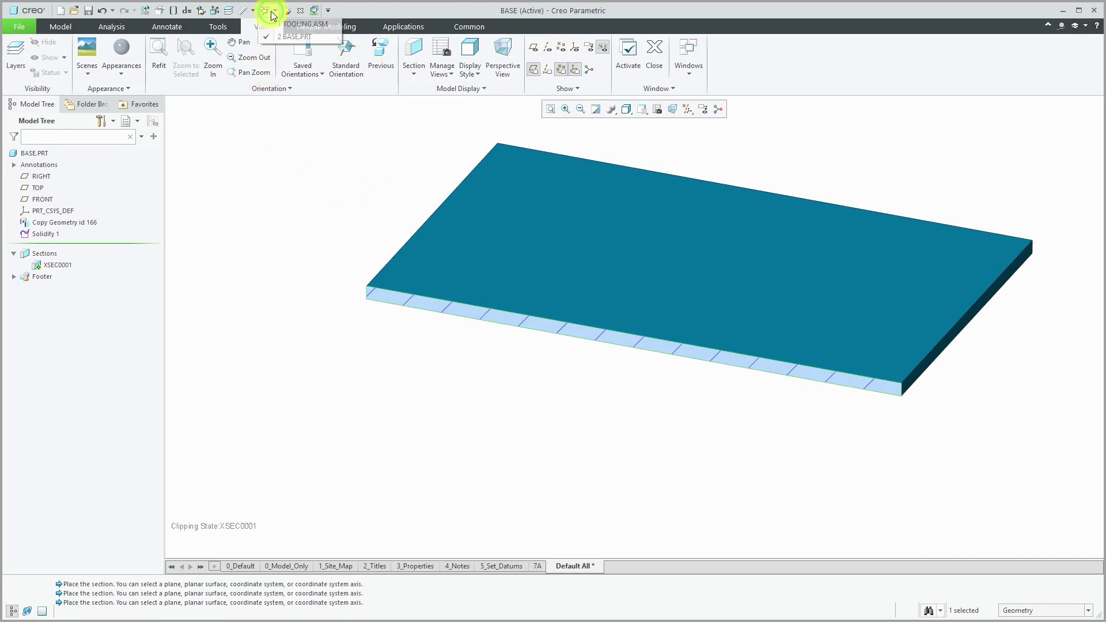
From TOOLING.ASM, open BRACKET.PRT and solidify its copied bracket quilt
click(278, 29)
click(63, 399)
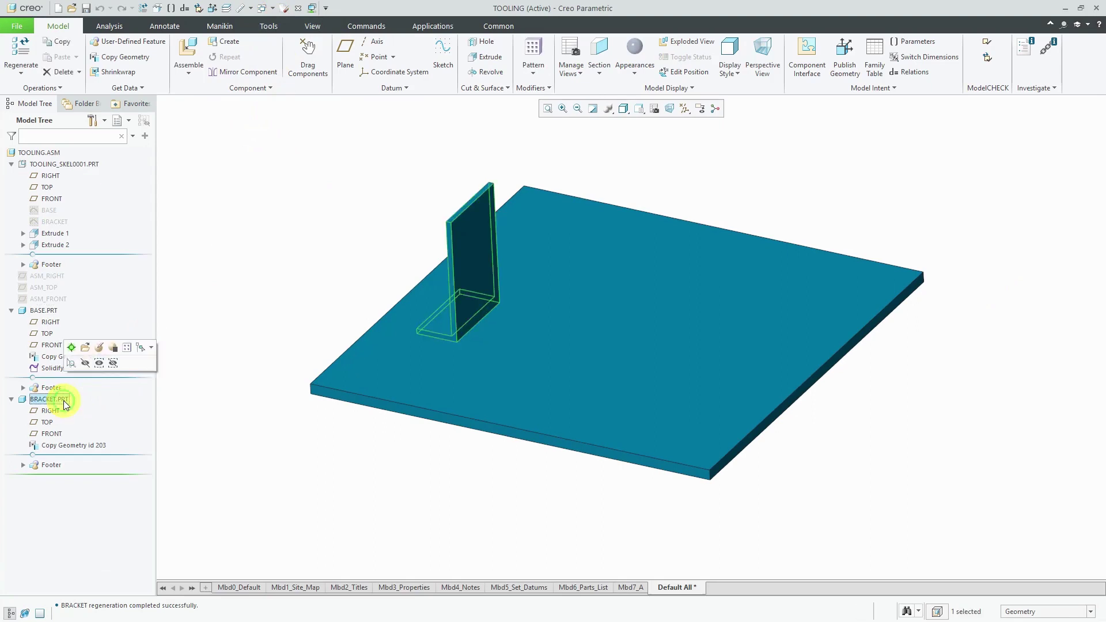
click(85, 348)
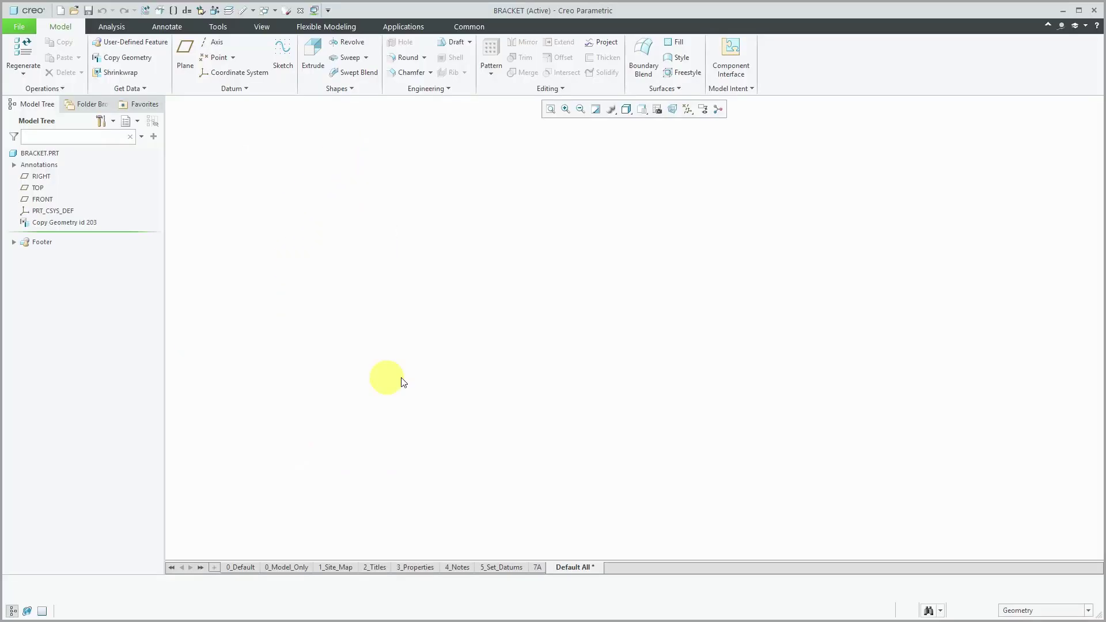
mouse_move(538, 403)
middle_down()
mouse_move(556, 340)
mouse_move(568, 353)
mouse_move(526, 395)
mouse_move(563, 410)
mouse_move(544, 411)
mouse_move(573, 408)
middle_up()
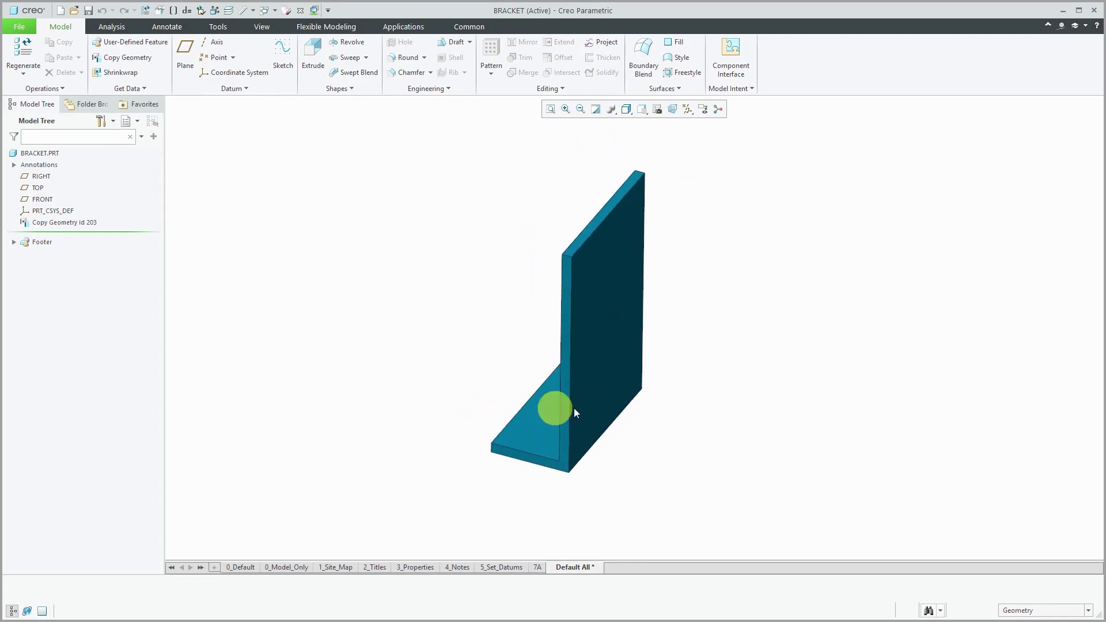
click(595, 307)
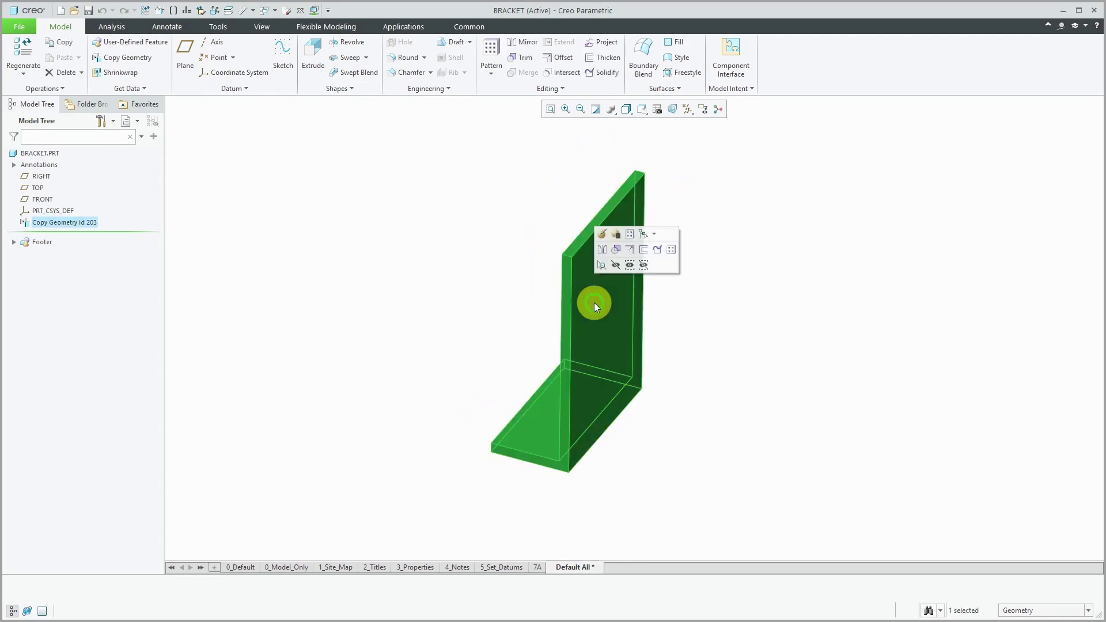
click(658, 251)
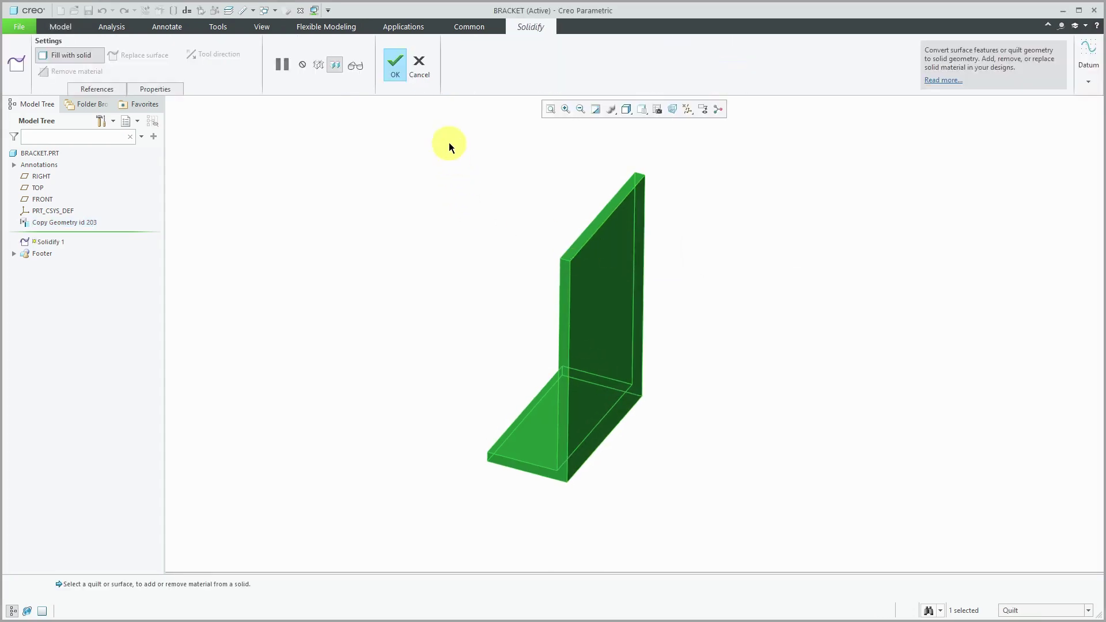
click(392, 75)
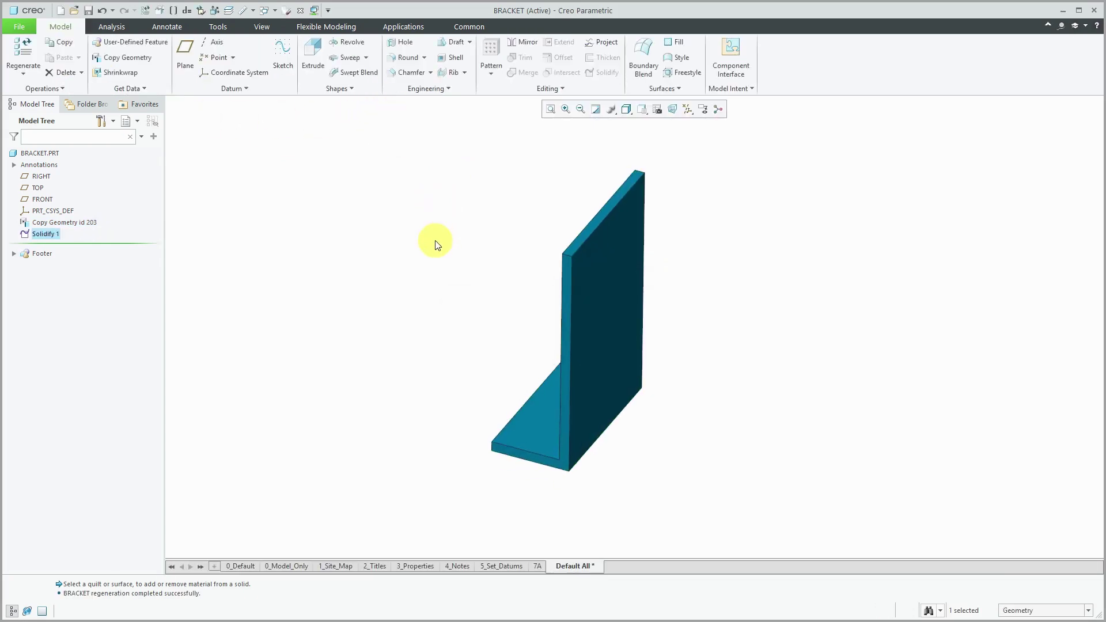
Add hatched planar cross-section XSEC0001 at offset 1.00, then close the BRACKET window
click(263, 28)
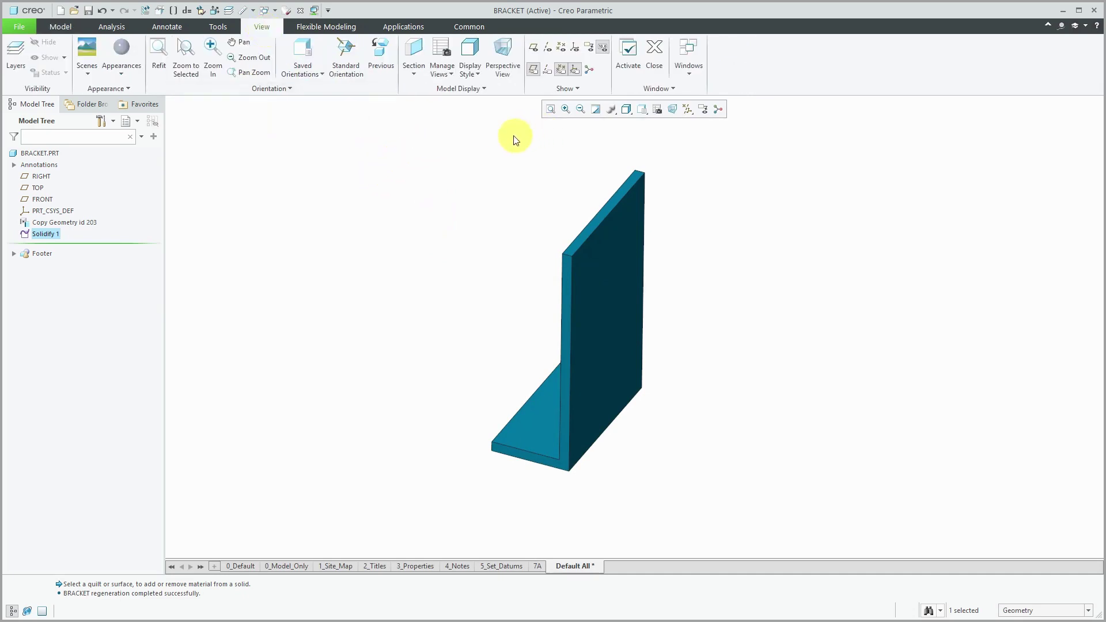
click(414, 73)
click(437, 88)
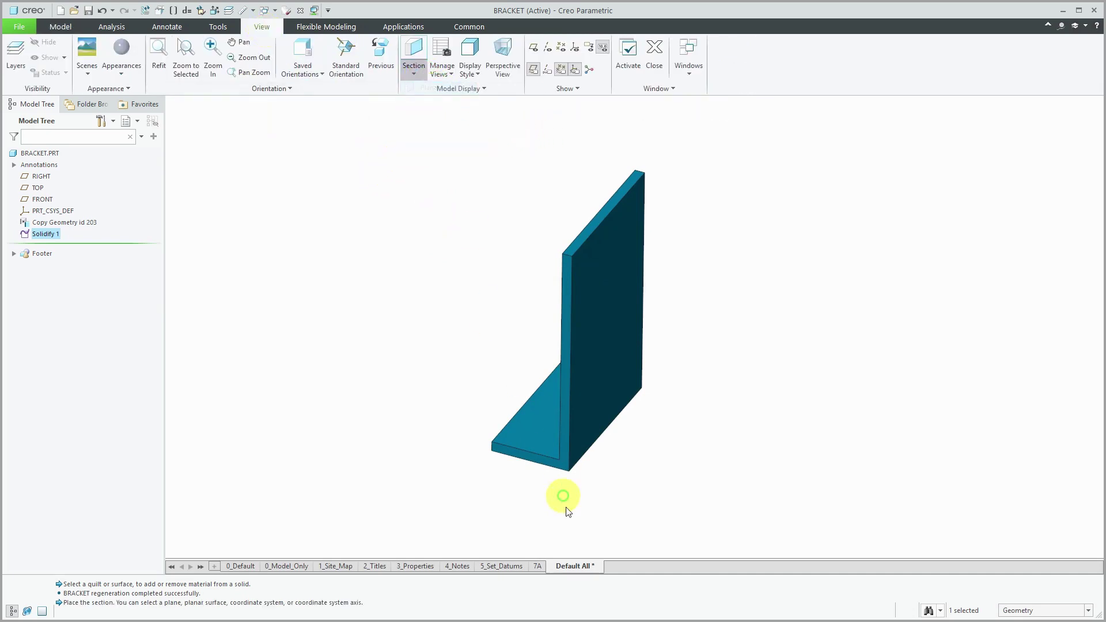
click(564, 476)
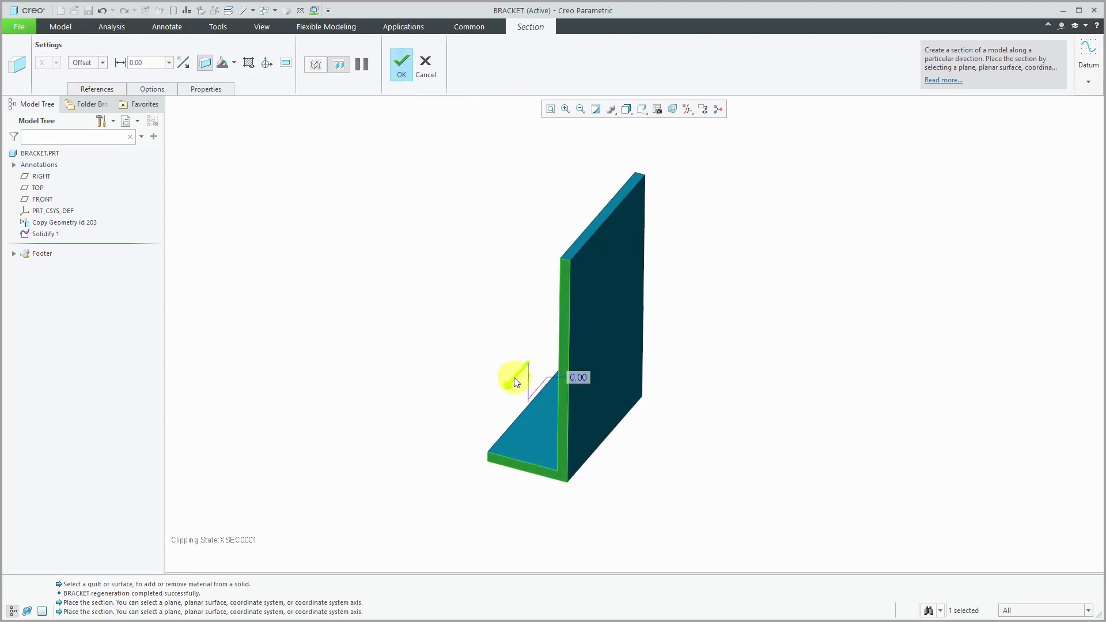
drag(514, 382, 527, 358)
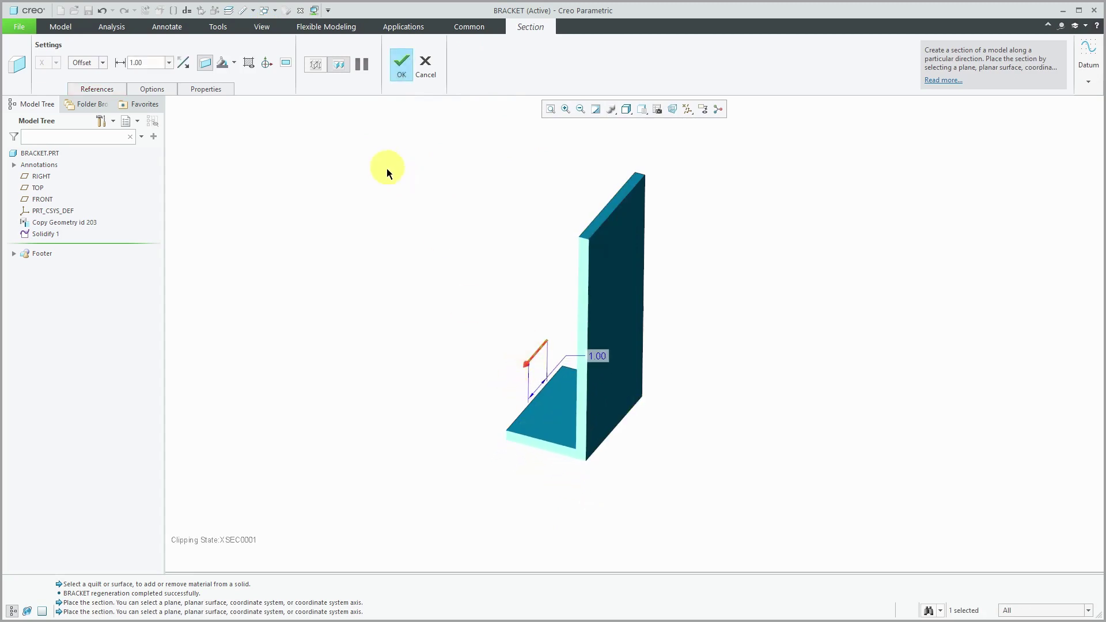
click(252, 62)
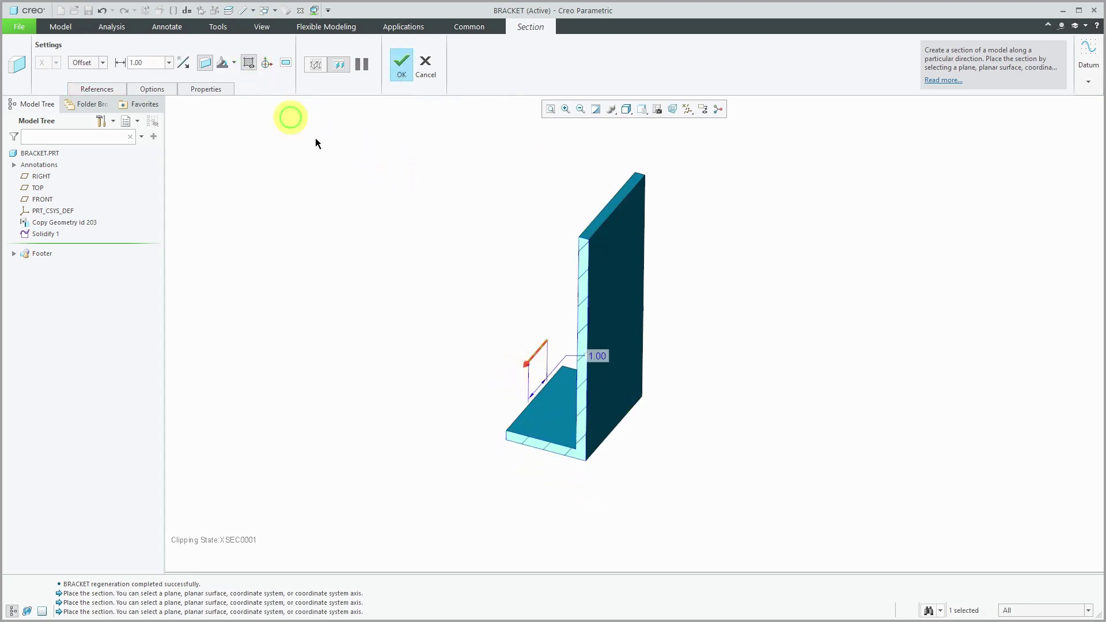
click(403, 63)
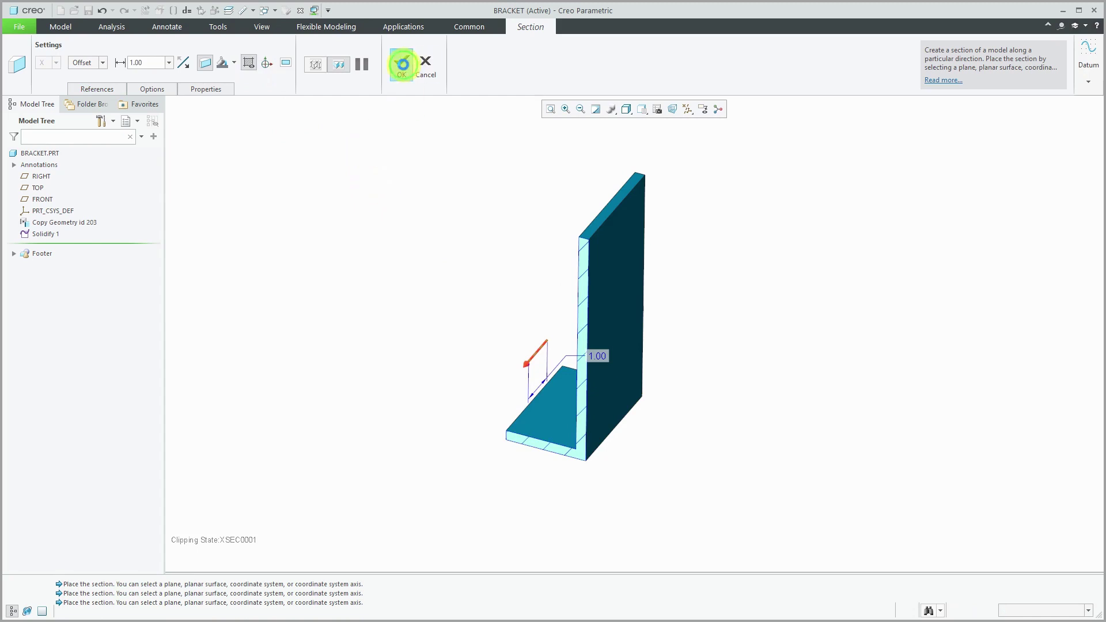
click(477, 292)
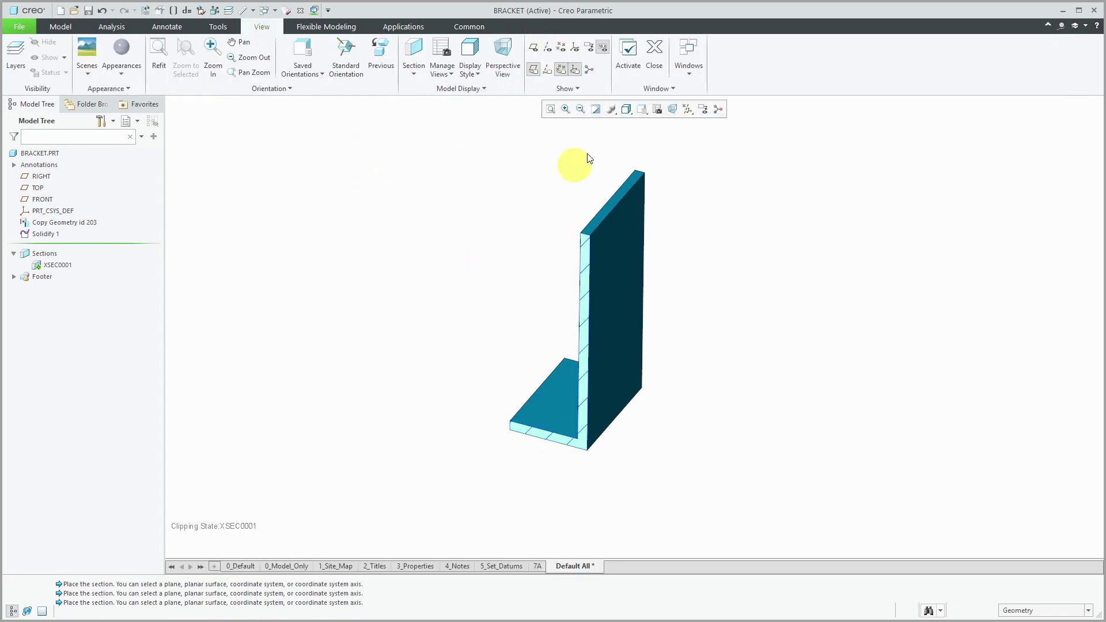
click(660, 64)
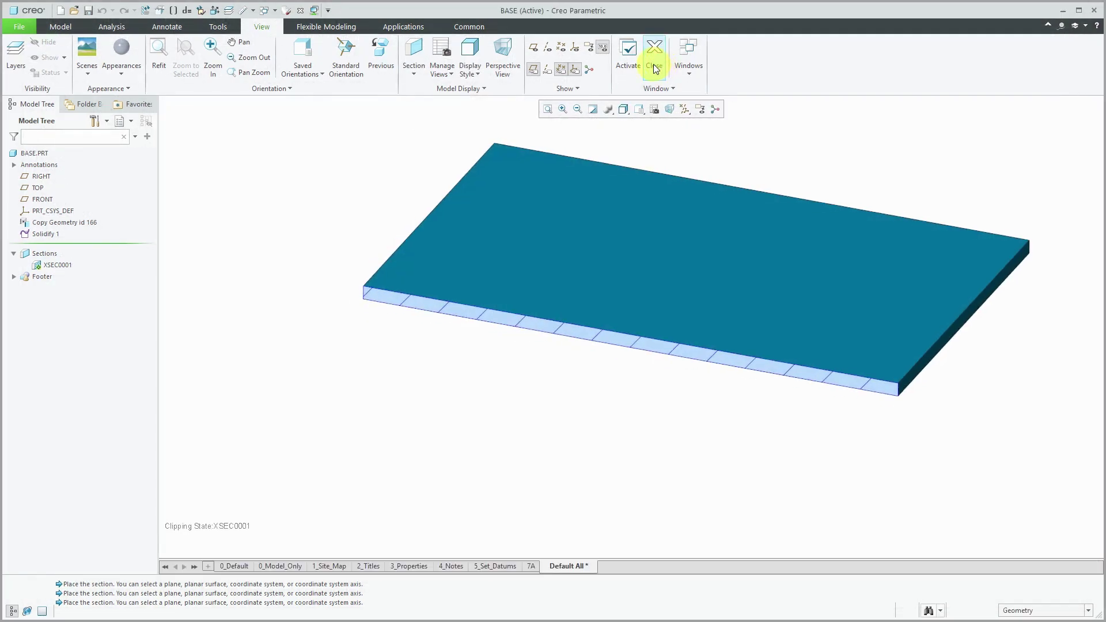
Close the BASE.PRT window to return to the TOOLING assembly
click(658, 65)
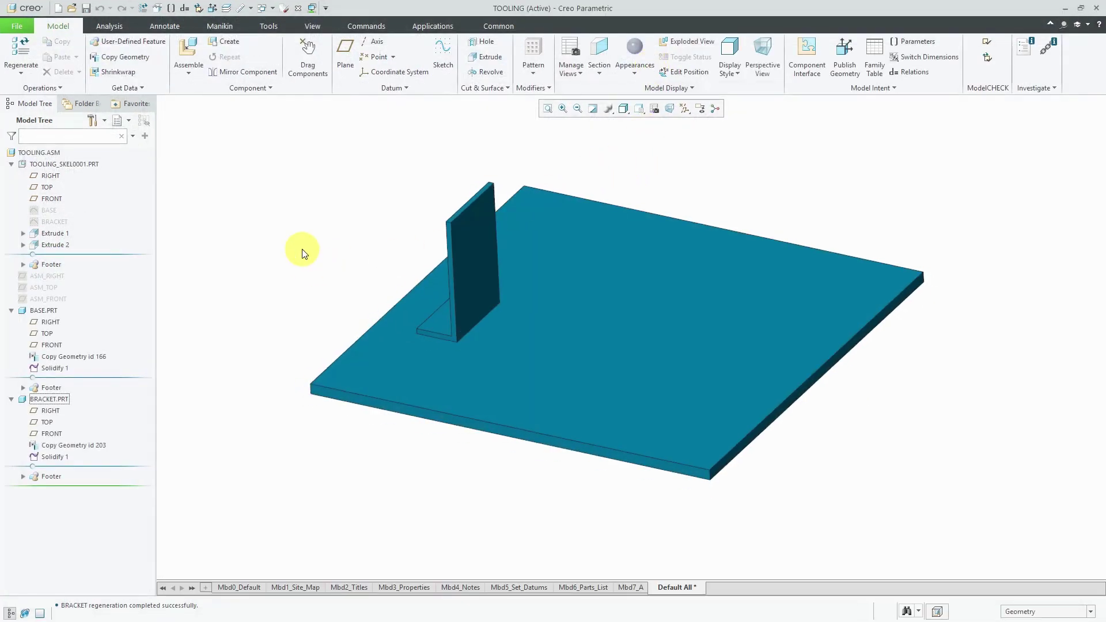